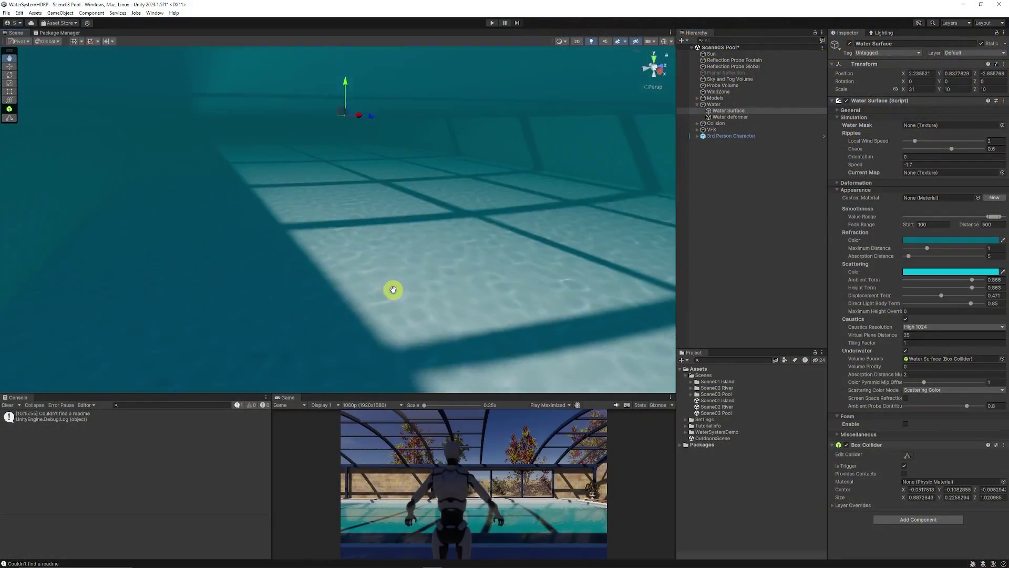
Open the Scene01 Island scene and orbit the view over the beach and shoreline
{"action": "scroll", "coordinate": [393, 290], "scroll_direction": "down", "scroll_amount": 2}
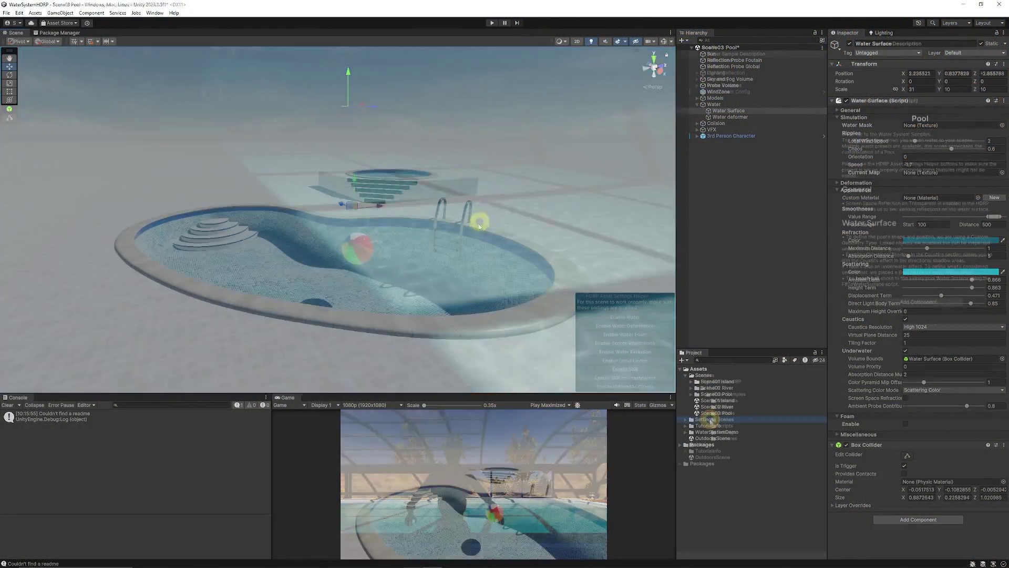
{"action": "left_click", "coordinate": [710, 419]}
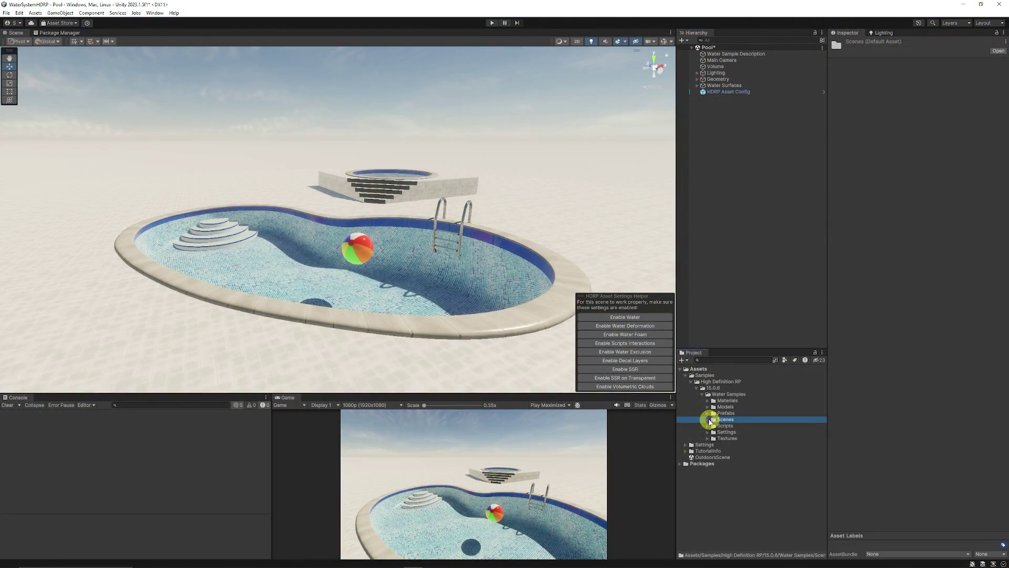
{"action": "left_click", "coordinate": [708, 419]}
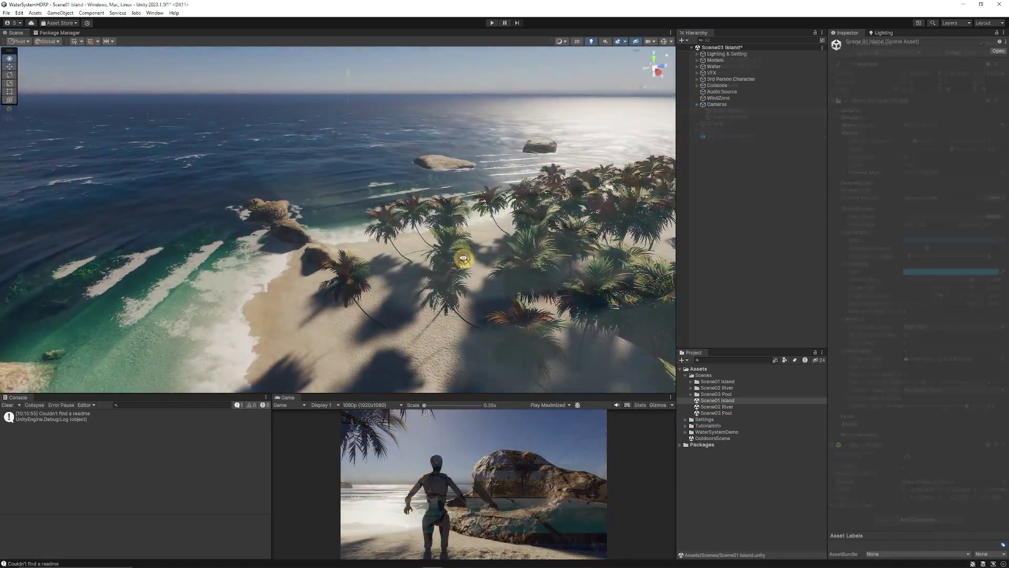
{"action": "right_click_drag", "start_coordinate": [473, 252], "coordinate": [500, 270]}
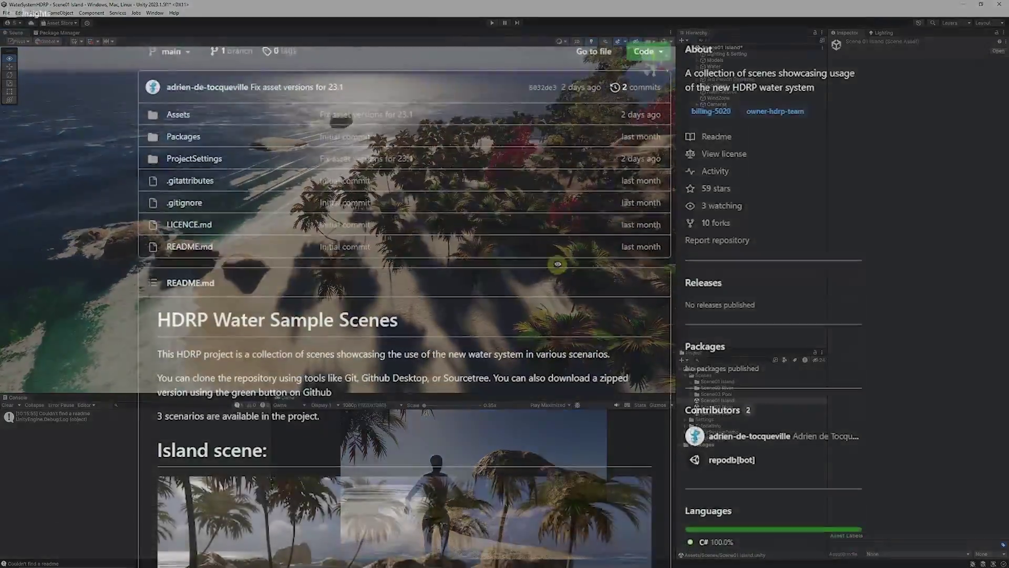
{"action": "scroll", "coordinate": [505, 284], "scroll_direction": "down", "scroll_amount": 4}
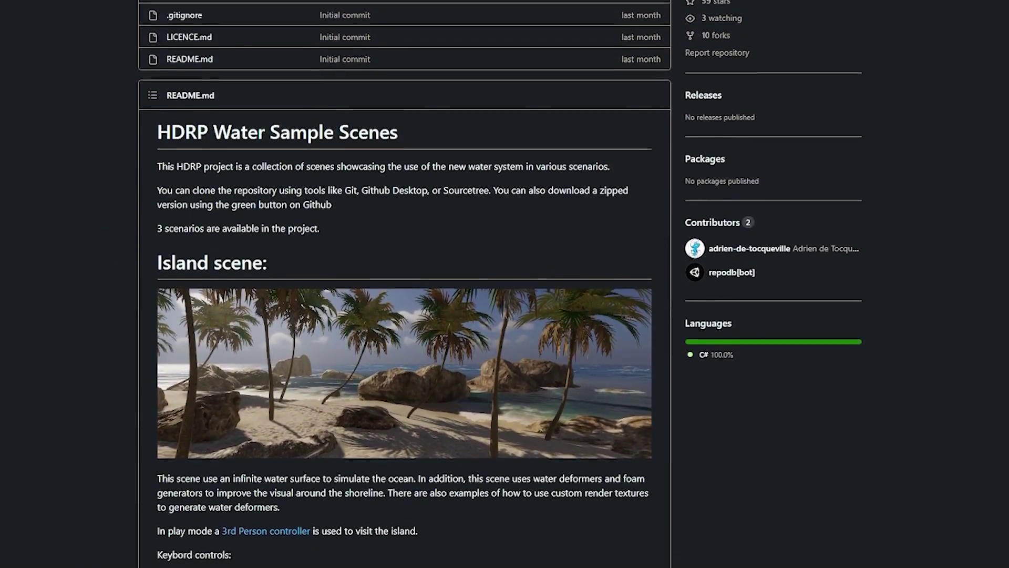
{"action": "scroll", "coordinate": [405, 284], "scroll_direction": "down", "scroll_amount": 1}
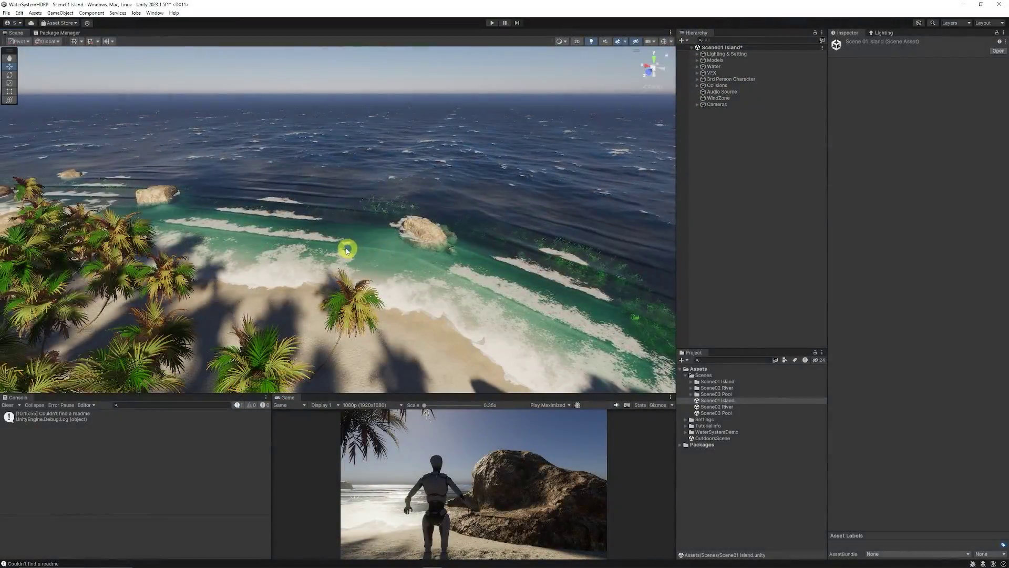
{"action": "right_click_drag", "start_coordinate": [350, 248], "coordinate": [441, 251]}
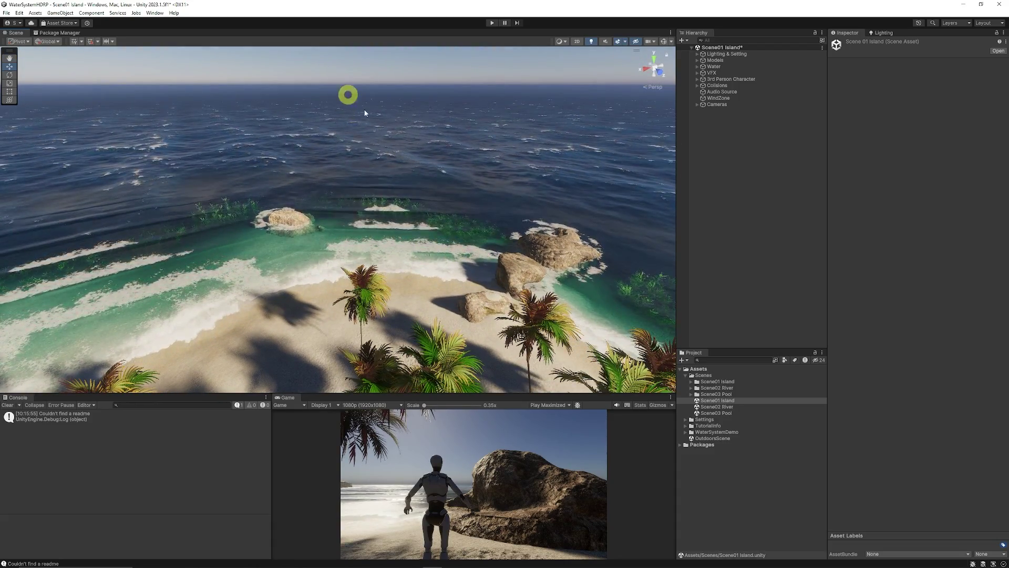
Import the High Definition RP Water Samples and bring up the Pool sample scene
{"action": "left_click", "coordinate": [698, 73]}
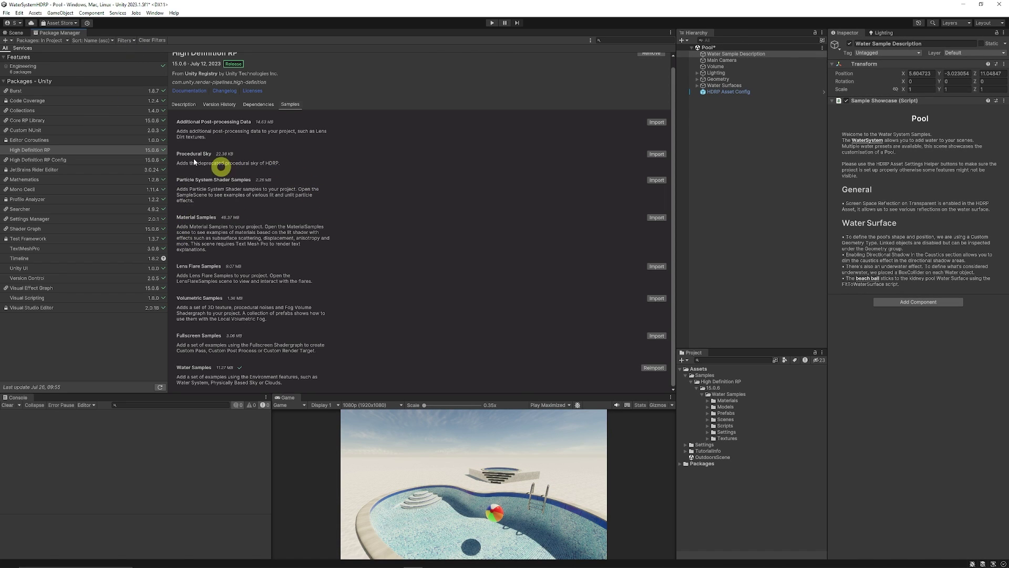
Check the Packages: In Project filter choices, then return to the Pool Scene view
{"action": "left_click", "coordinate": [48, 42]}
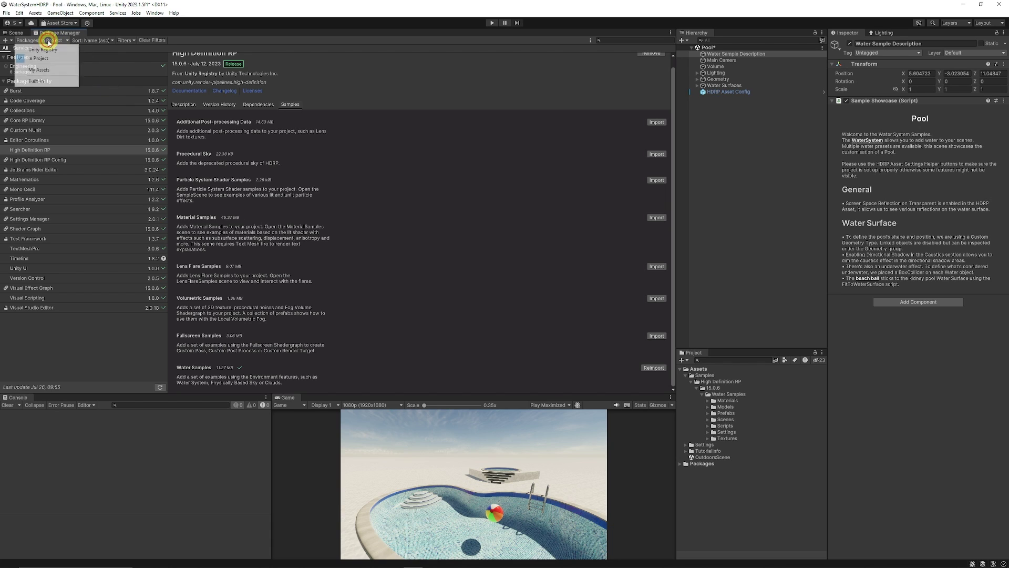
{"action": "left_click", "coordinate": [42, 47]}
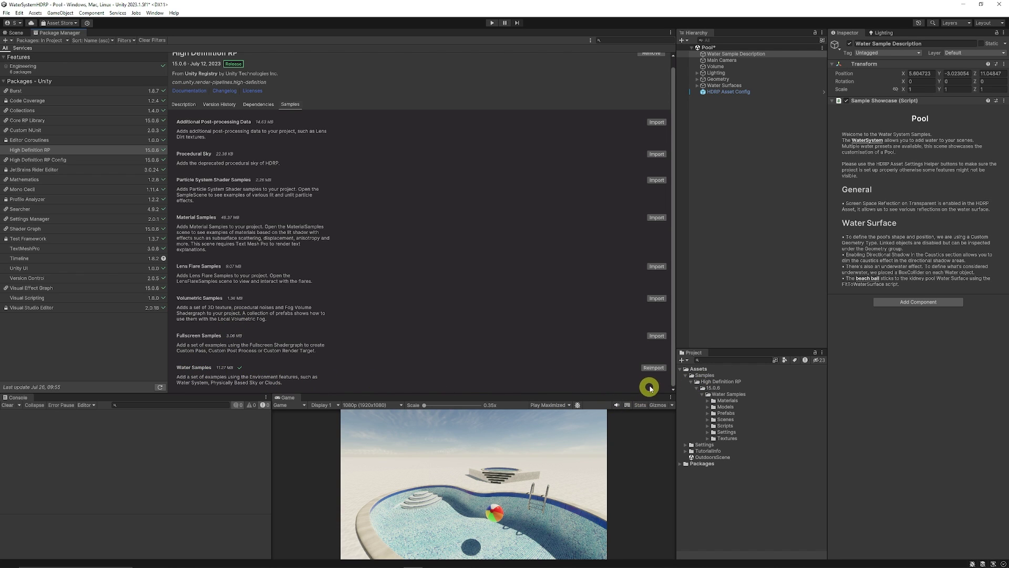
{"action": "left_click", "coordinate": [16, 33]}
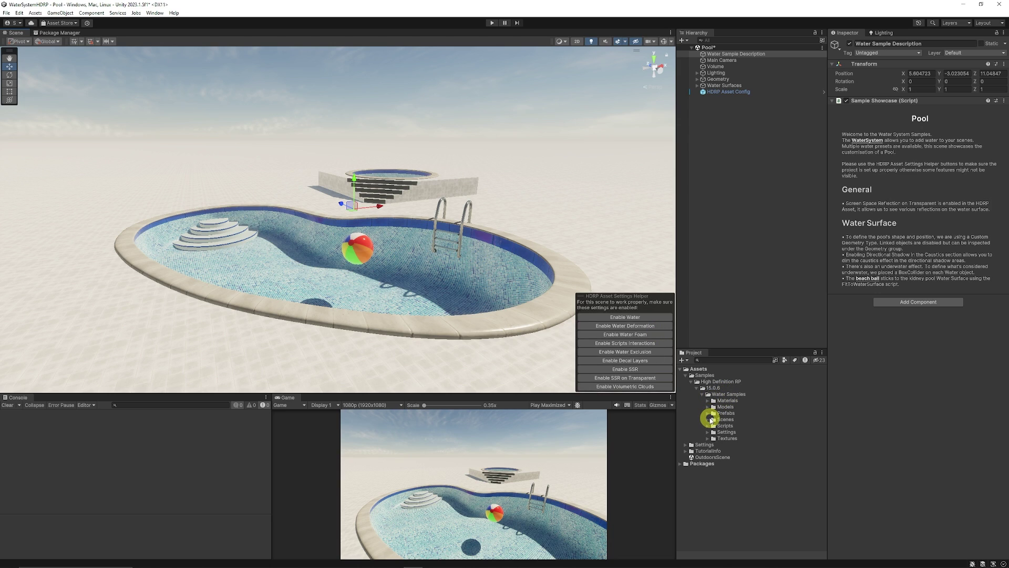
Enable Water in the HDRP quality settings through the Asset Settings Helper
{"action": "left_click", "coordinate": [712, 420]}
{"action": "left_click", "coordinate": [708, 421]}
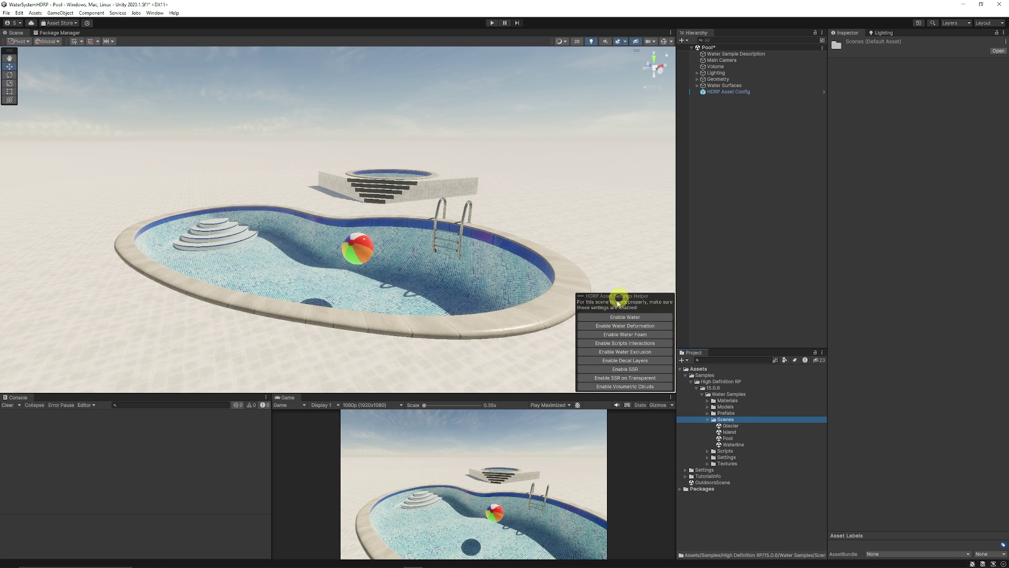
{"action": "left_click", "coordinate": [609, 317]}
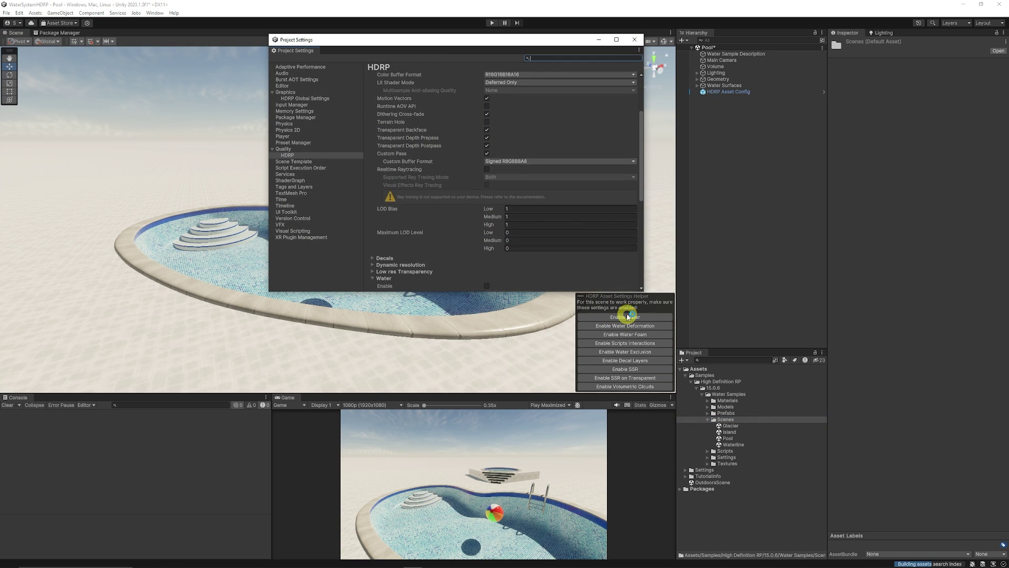
{"action": "scroll", "coordinate": [505, 169], "scroll_direction": "down", "scroll_amount": 4}
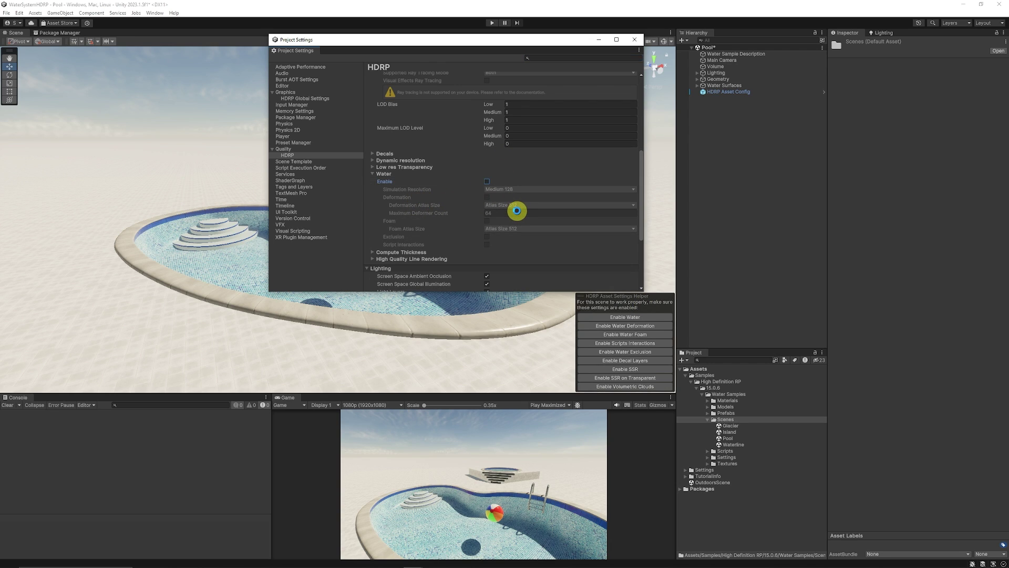
{"action": "left_click", "coordinate": [487, 181]}
Enable Water Foam in the HDRP water settings
{"action": "scroll", "coordinate": [460, 211], "scroll_direction": "down", "scroll_amount": 2}
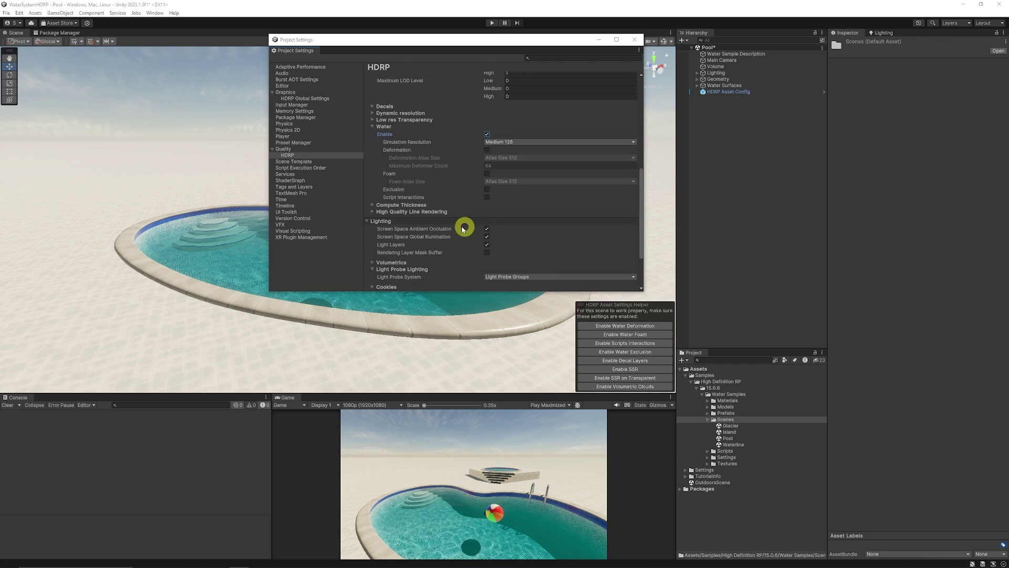
{"action": "scroll", "coordinate": [461, 231], "scroll_direction": "down", "scroll_amount": 2}
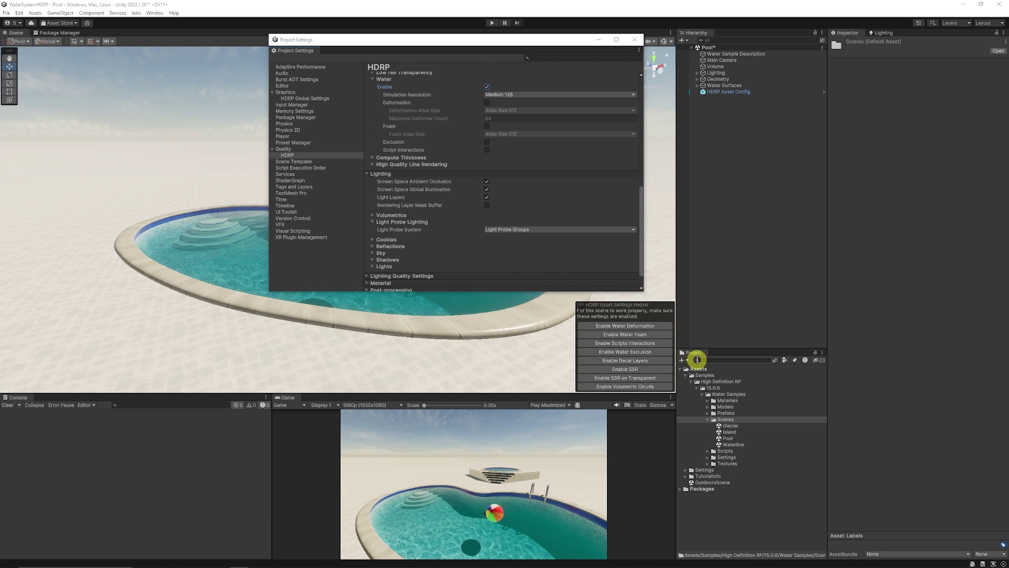
{"action": "left_click", "coordinate": [629, 334]}
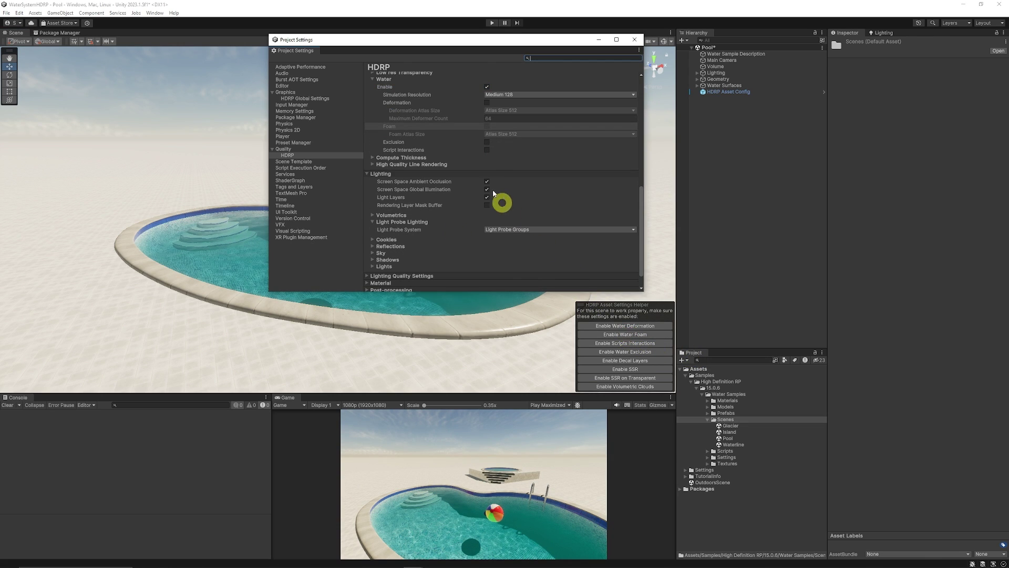
{"action": "left_click", "coordinate": [487, 127]}
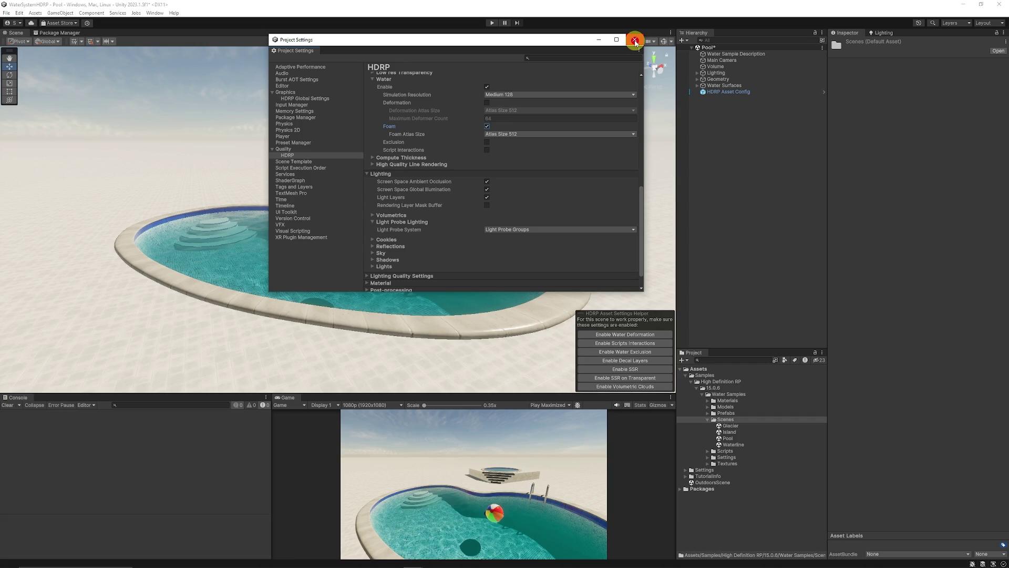
Close Project Settings and select the KidneyPoolWS water surface in the pool
{"action": "left_click", "coordinate": [635, 40]}
{"action": "middle_click_drag", "start_coordinate": [401, 259], "coordinate": [327, 290]}
{"action": "left_click", "coordinate": [327, 291]}
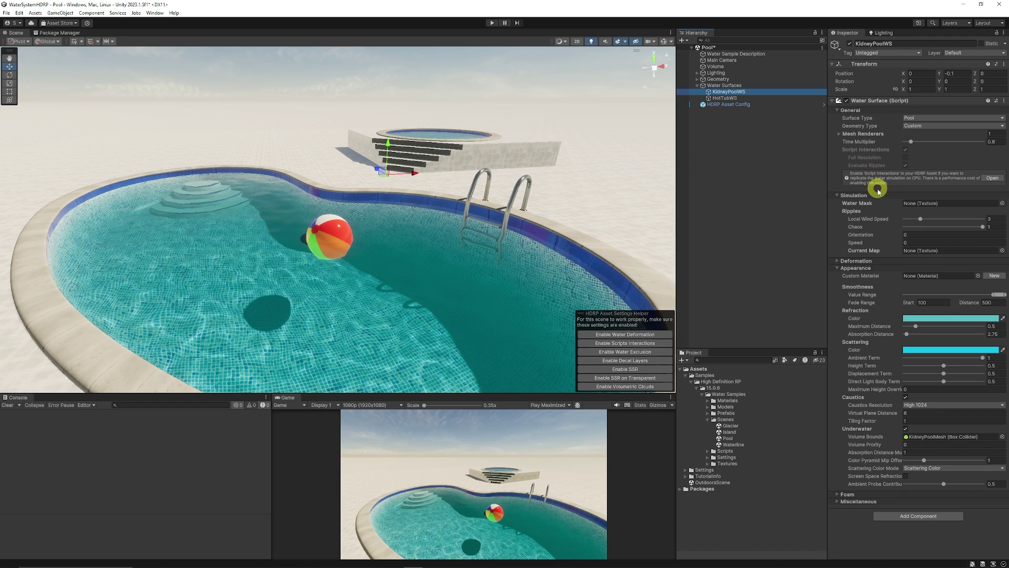
Expand KidneyPoolWS's Deformation section and open the HDRP settings from its warning
{"action": "left_click", "coordinate": [856, 196]}
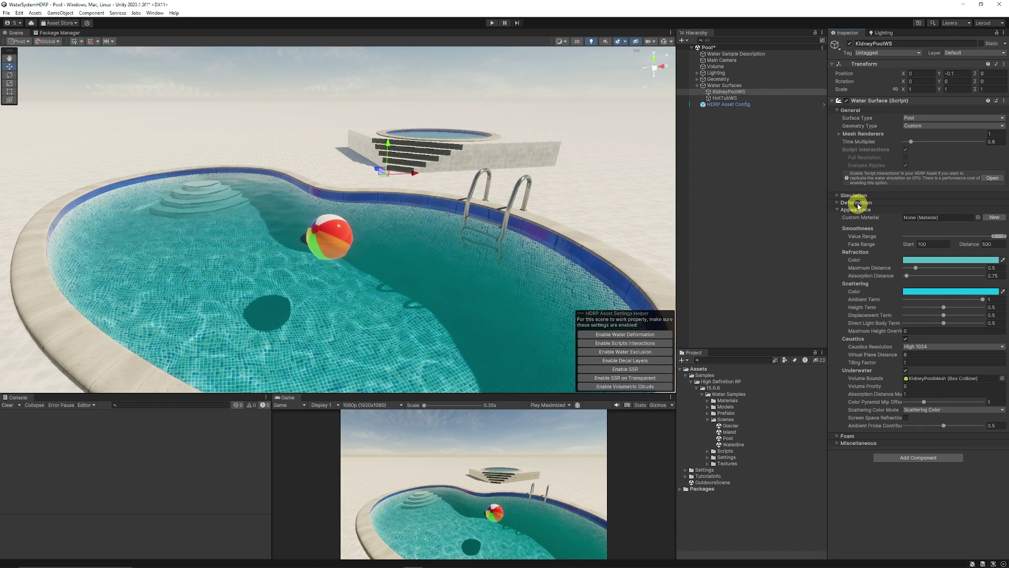
{"action": "left_click", "coordinate": [856, 210]}
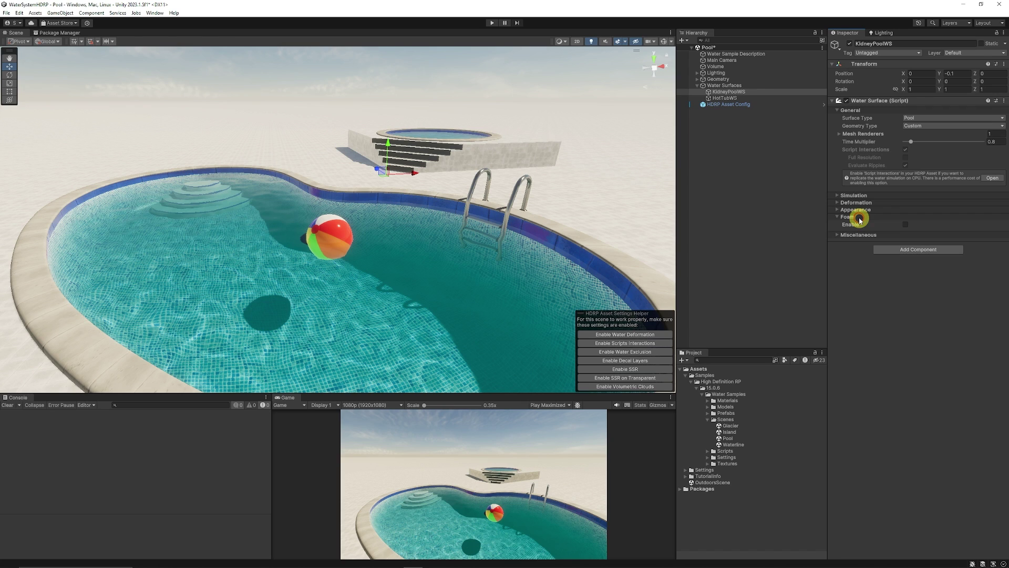
{"action": "left_click", "coordinate": [860, 196]}
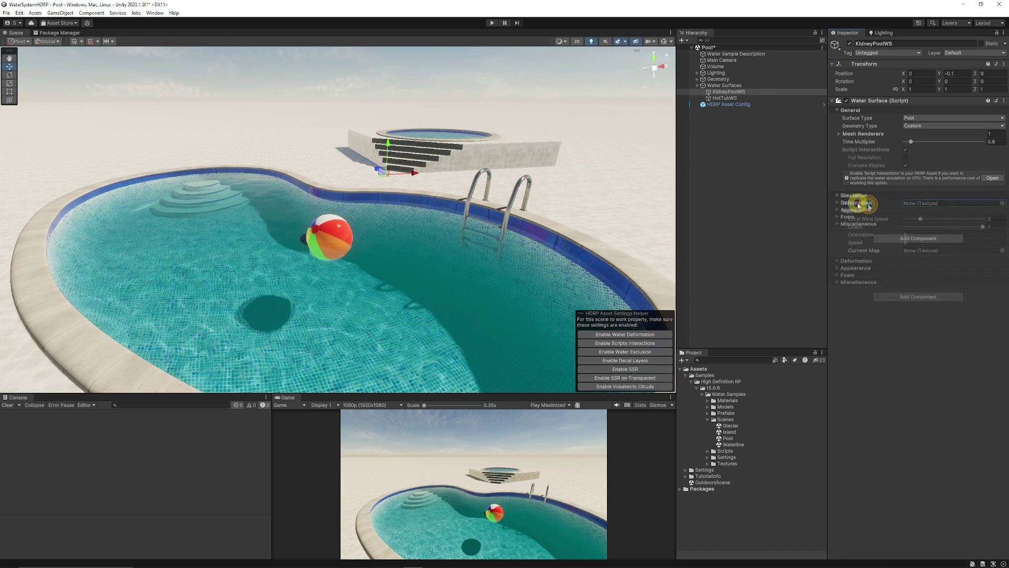
{"action": "left_click", "coordinate": [854, 195]}
{"action": "left_click", "coordinate": [858, 203]}
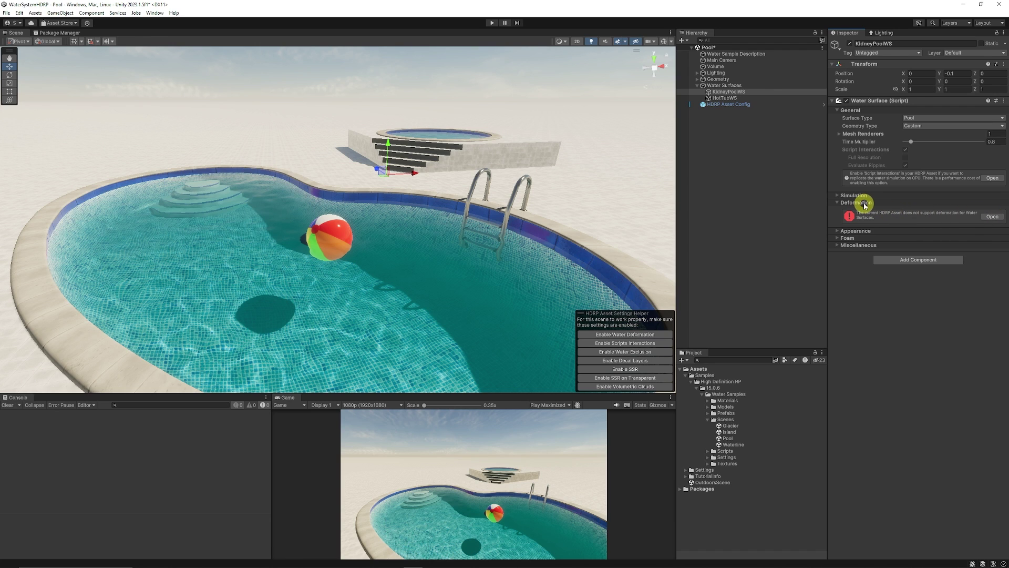
{"action": "left_click", "coordinate": [992, 216]}
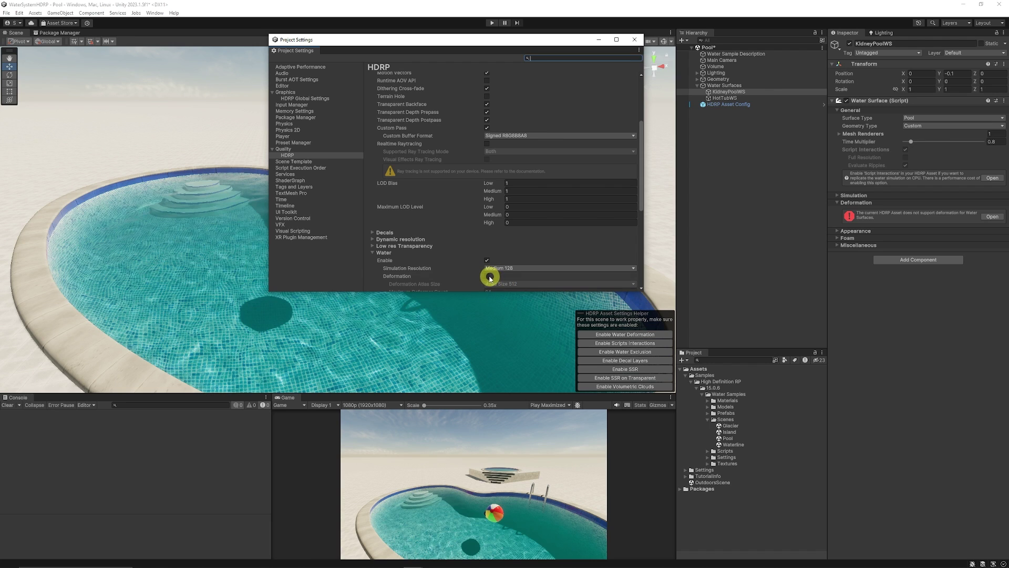
Tick HDRP water Deformation and set the Deformation Atlas Size to Atlas Size 2048
{"action": "left_click", "coordinate": [487, 276]}
{"action": "scroll", "coordinate": [517, 252], "scroll_direction": "down", "scroll_amount": 2}
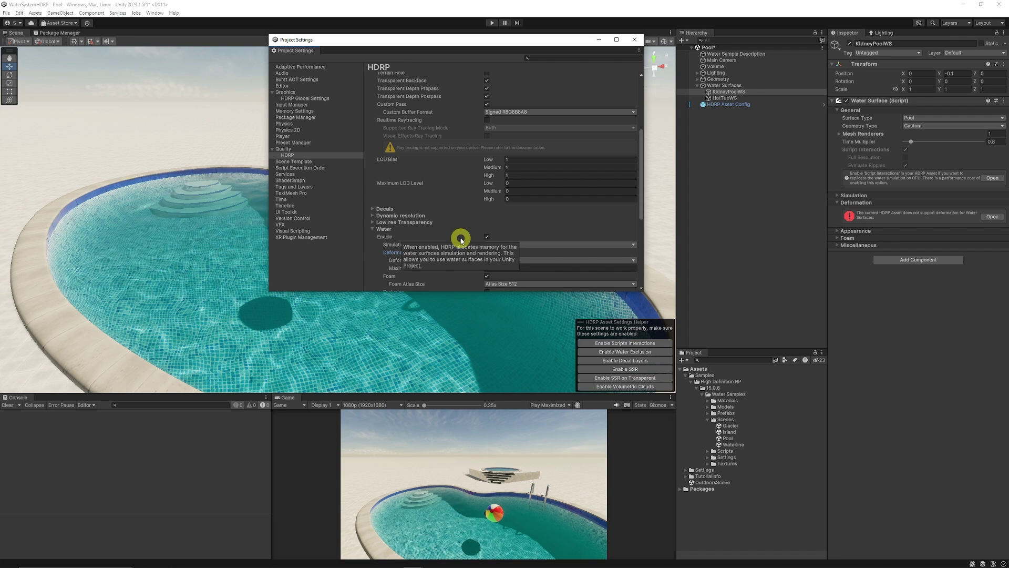
{"action": "left_click", "coordinate": [498, 261]}
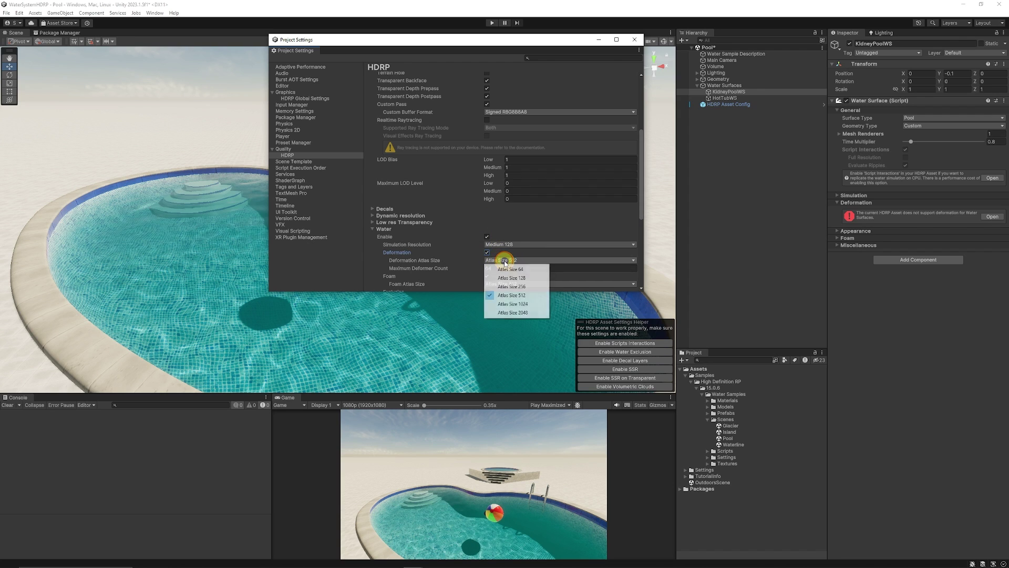
{"action": "left_click", "coordinate": [518, 312]}
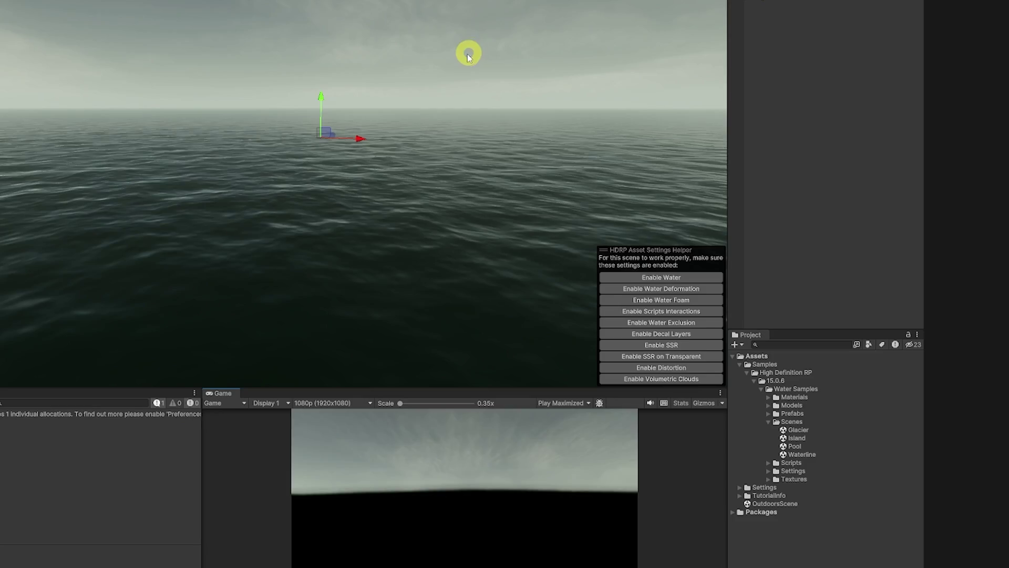
Orbit the Scene view to look across the open ocean water surface
{"action": "right_click_drag", "start_coordinate": [468, 50], "coordinate": [451, 174]}
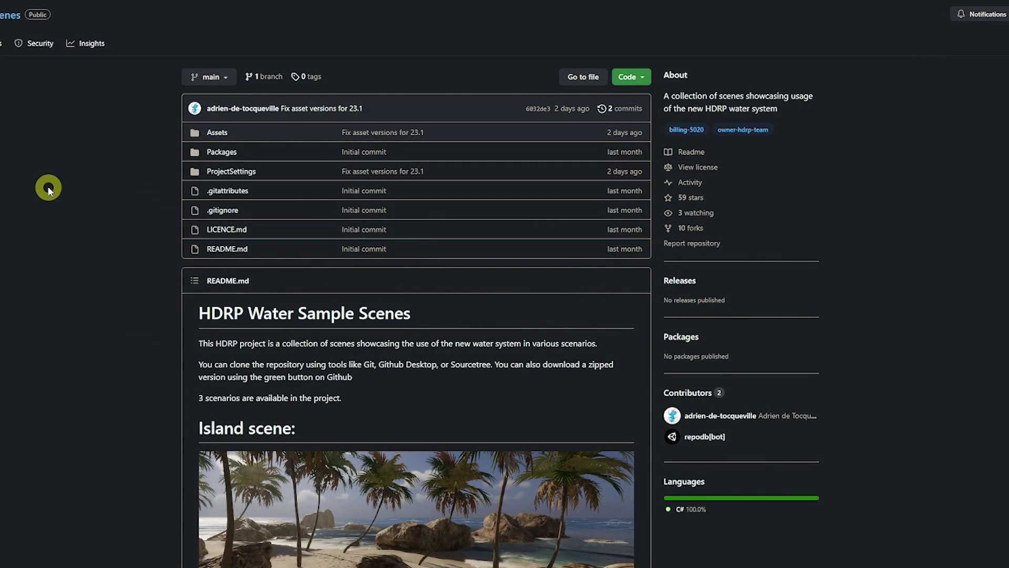
{"action": "scroll", "coordinate": [49, 187], "scroll_direction": "down", "scroll_amount": 3}
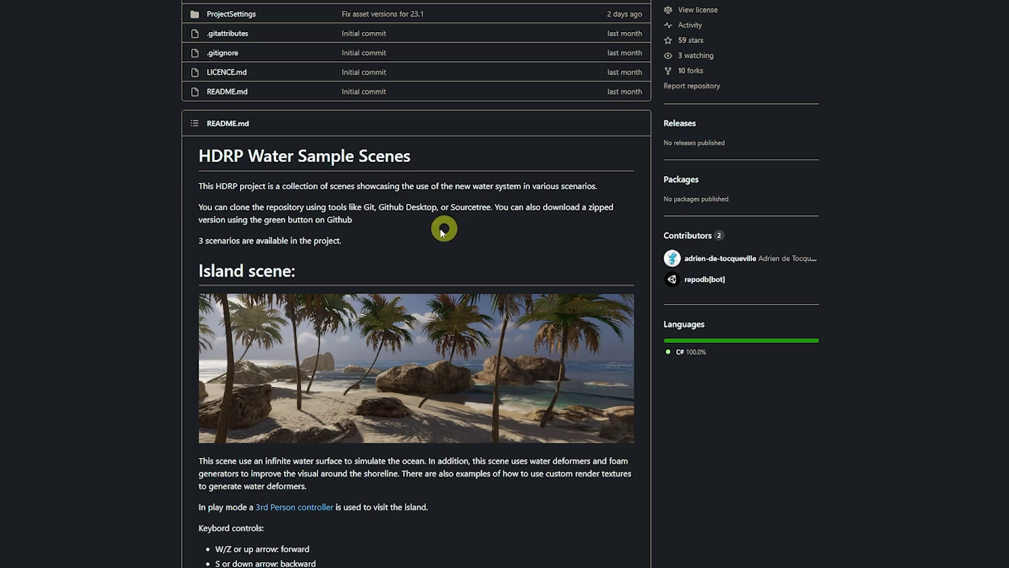
{"action": "scroll", "coordinate": [326, 216], "scroll_direction": "up", "scroll_amount": 3}
{"action": "scroll", "coordinate": [409, 220], "scroll_direction": "down", "scroll_amount": 12}
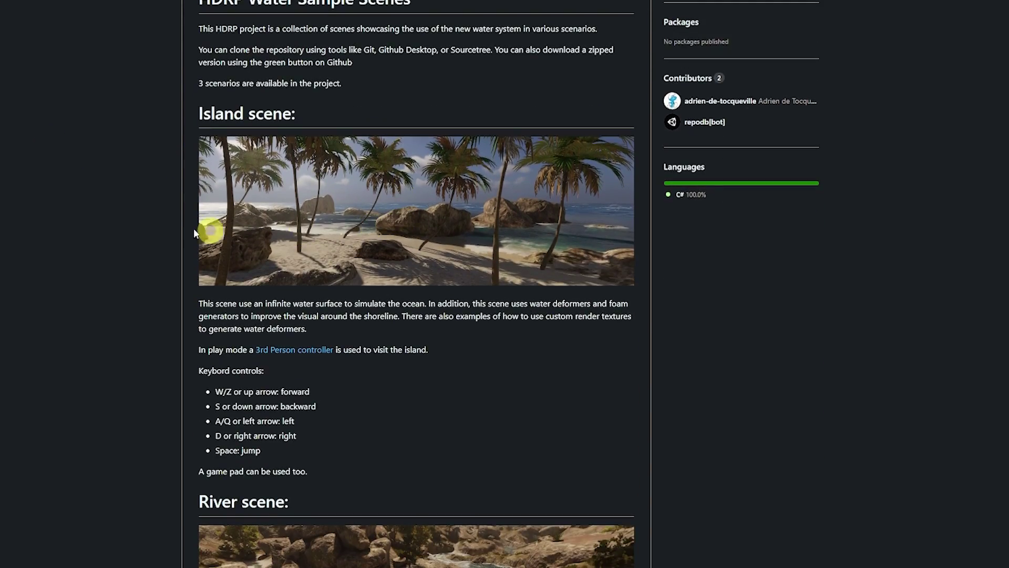
{"action": "scroll", "coordinate": [312, 341], "scroll_direction": "up", "scroll_amount": 4}
{"action": "scroll", "coordinate": [270, 113], "scroll_direction": "up", "scroll_amount": 7}
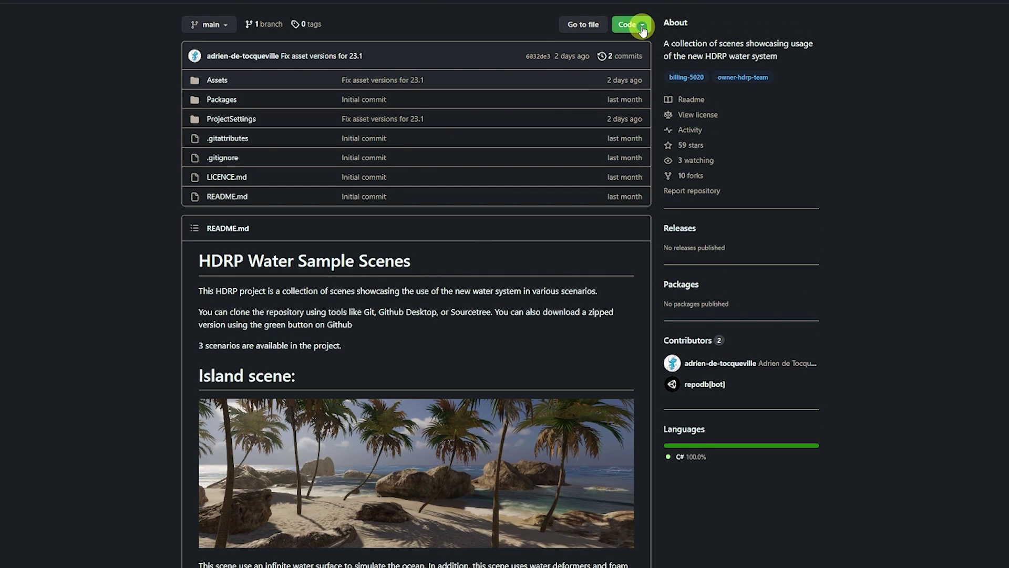
{"action": "left_click", "coordinate": [642, 28]}
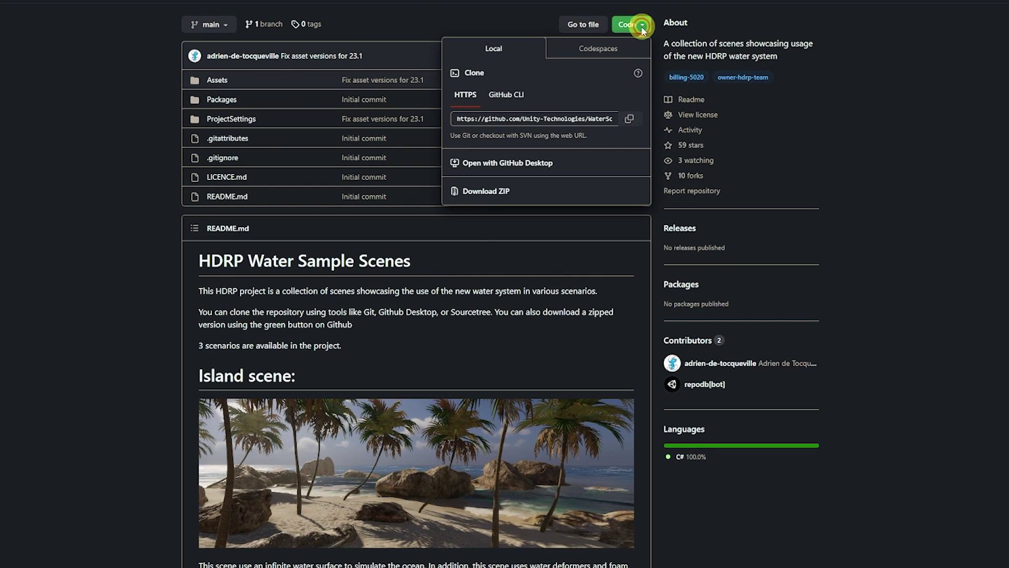
{"action": "left_click", "coordinate": [85, 216]}
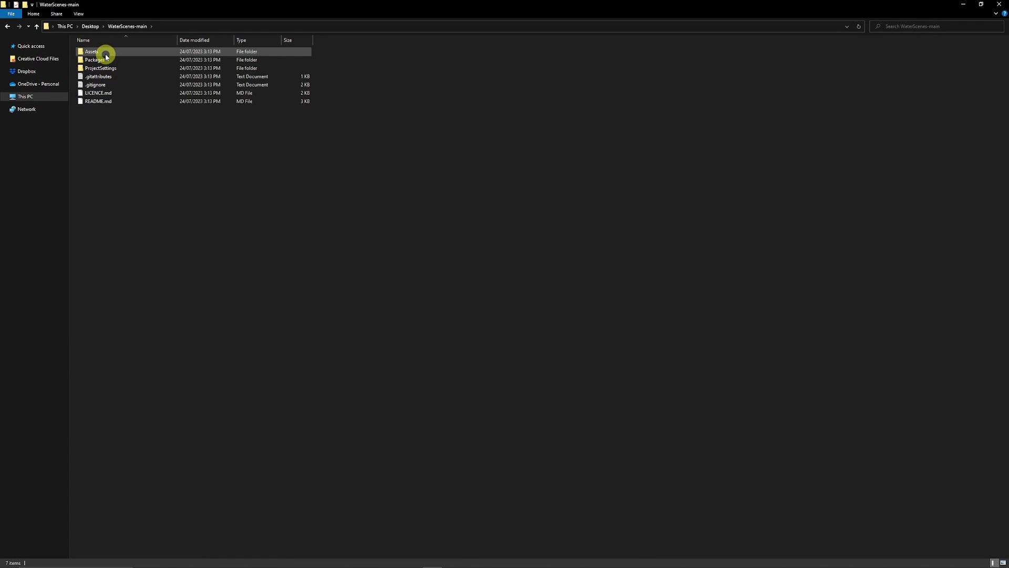
Copy the Scenes and WaterSystemDemo folders from the downloaded Assets, then return to Unity's Assets folder
{"action": "double_click", "coordinate": [105, 54]}
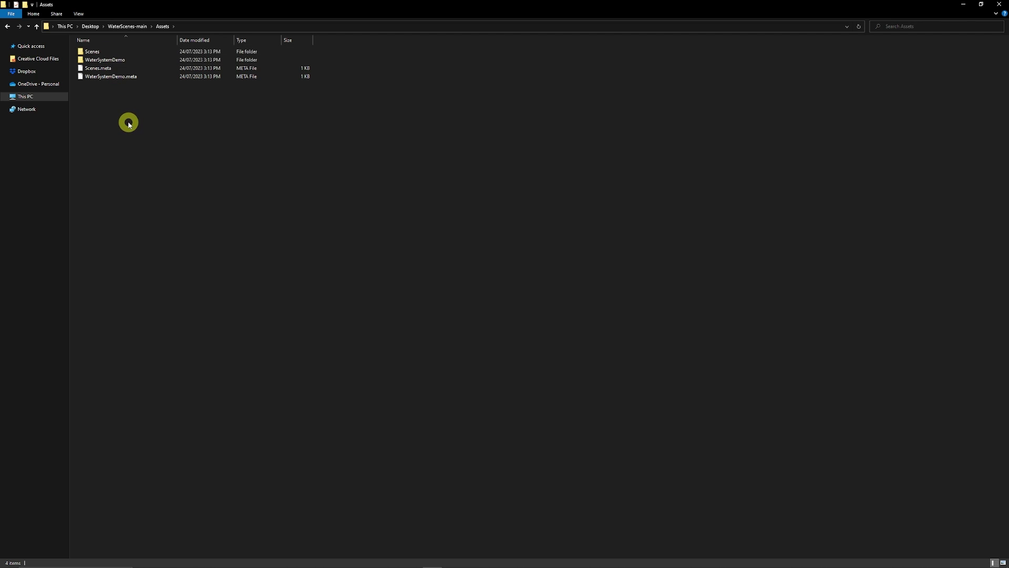
{"action": "left_click", "coordinate": [107, 61]}
{"action": "left_click", "coordinate": [91, 53]}
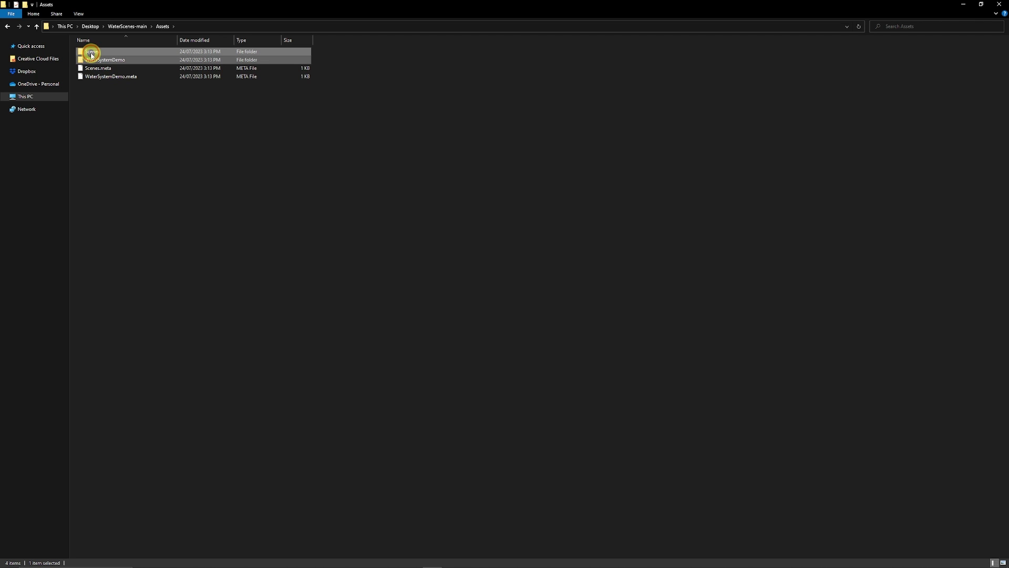
{"action": "right_click", "coordinate": [96, 54]}
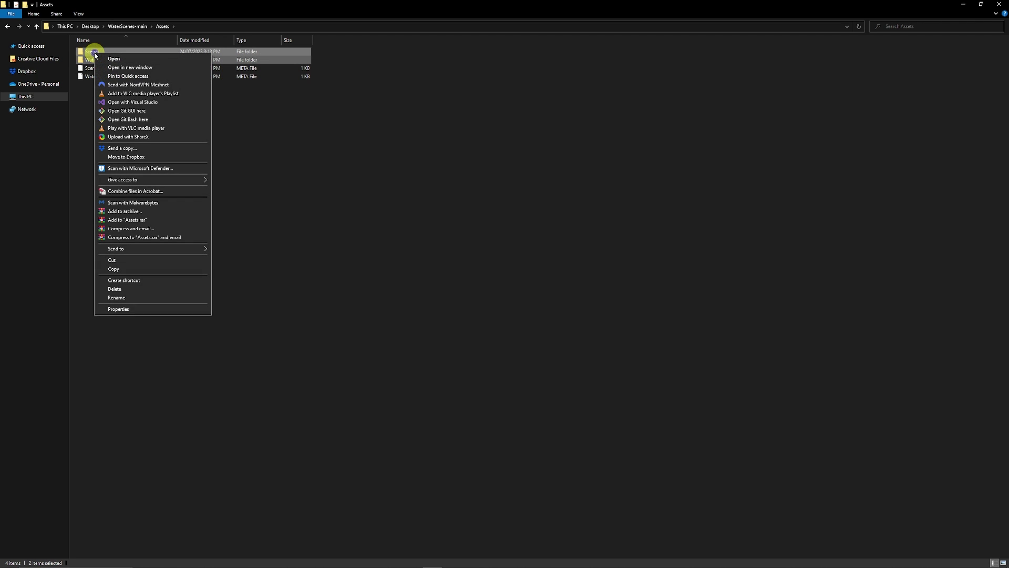
{"action": "left_click", "coordinate": [117, 268]}
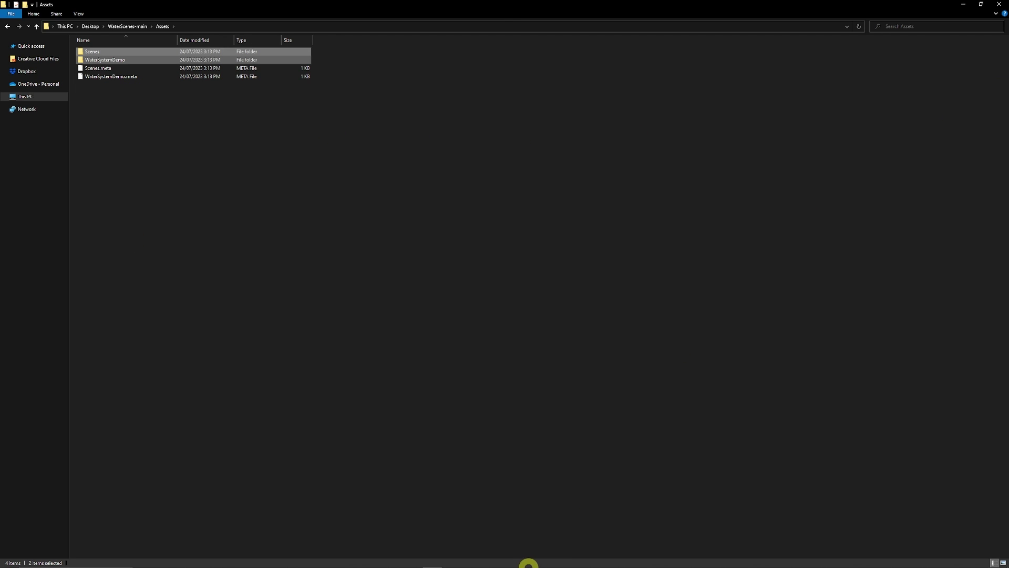
{"action": "left_click", "coordinate": [529, 564]}
{"action": "right_click", "coordinate": [698, 368]}
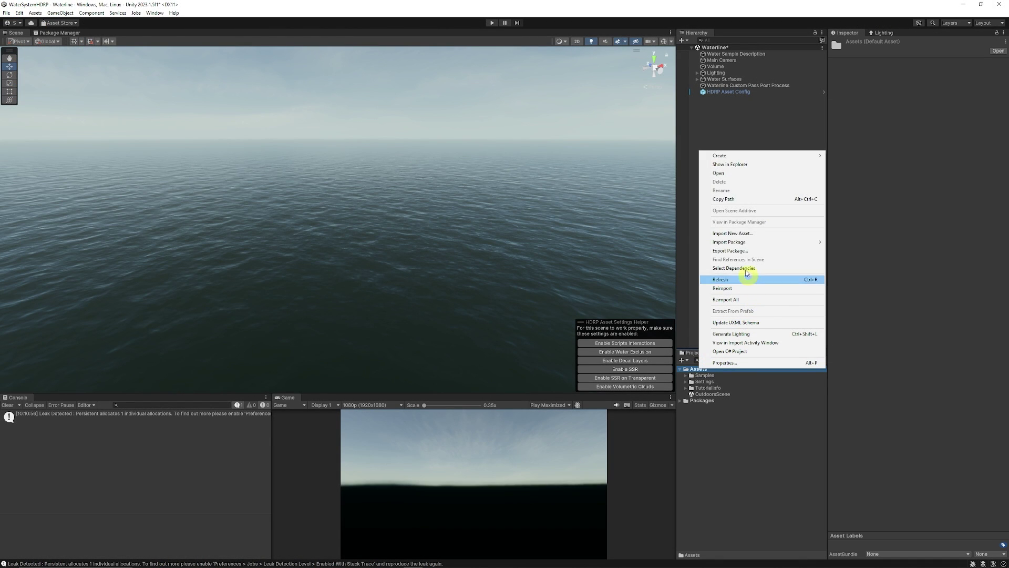
Paste both folders into the project's Assets via Explorer, then clear the console and read the InputAction error
{"action": "left_click", "coordinate": [738, 165]}
{"action": "double_click", "coordinate": [342, 122]}
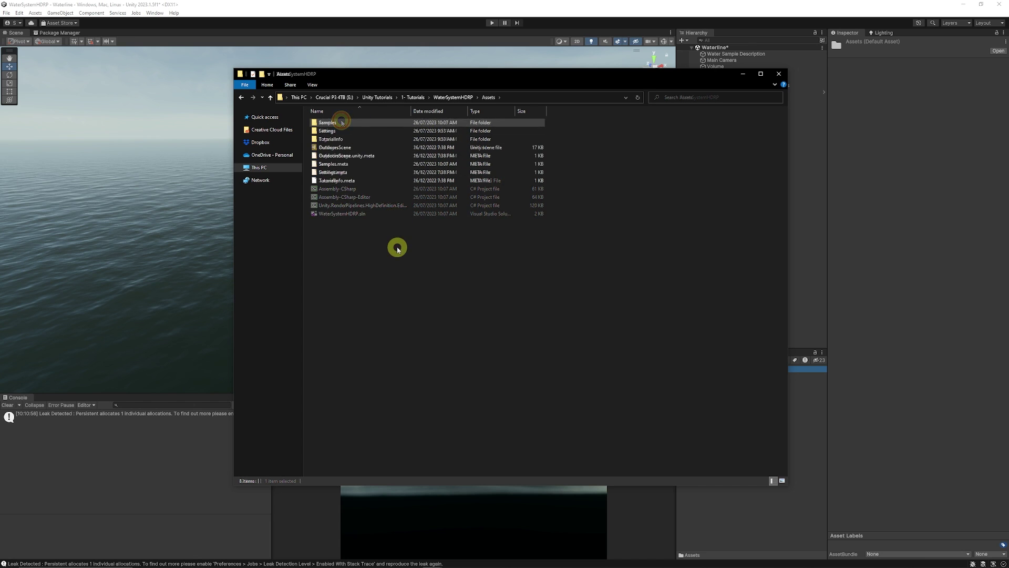
{"action": "right_click", "coordinate": [391, 229]}
{"action": "left_click", "coordinate": [419, 276]}
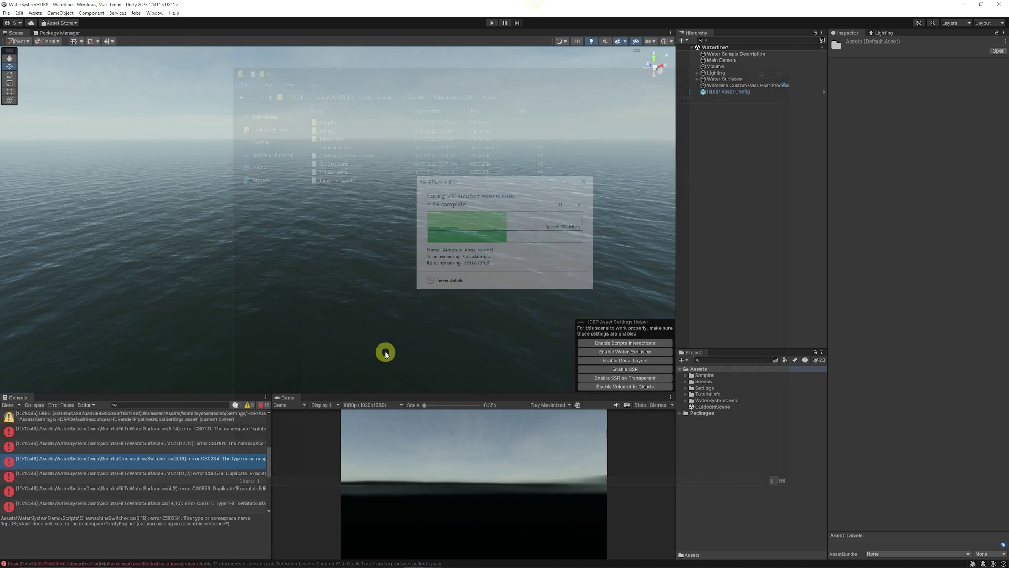
{"action": "left_click", "coordinate": [8, 405]}
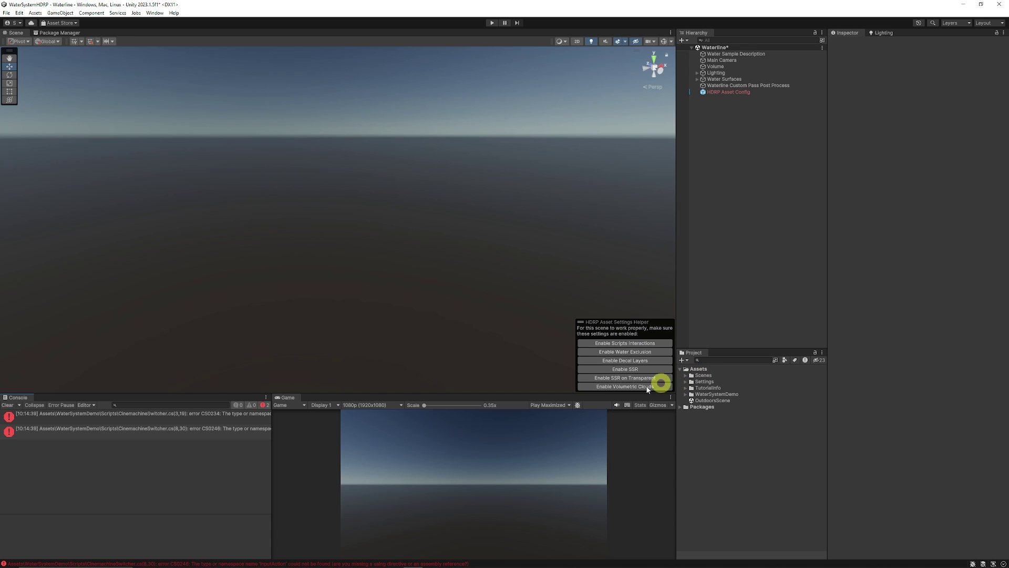
{"action": "left_click", "coordinate": [161, 436]}
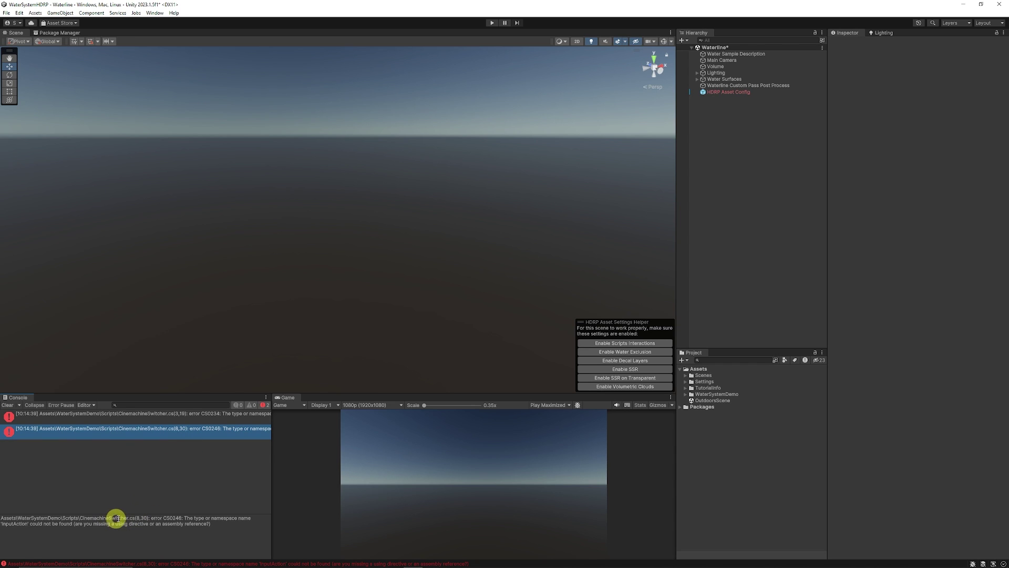
Install Input System 1.6.3 from the Unity Registry and restart with the new input backends enabled
{"action": "left_click", "coordinate": [59, 33]}
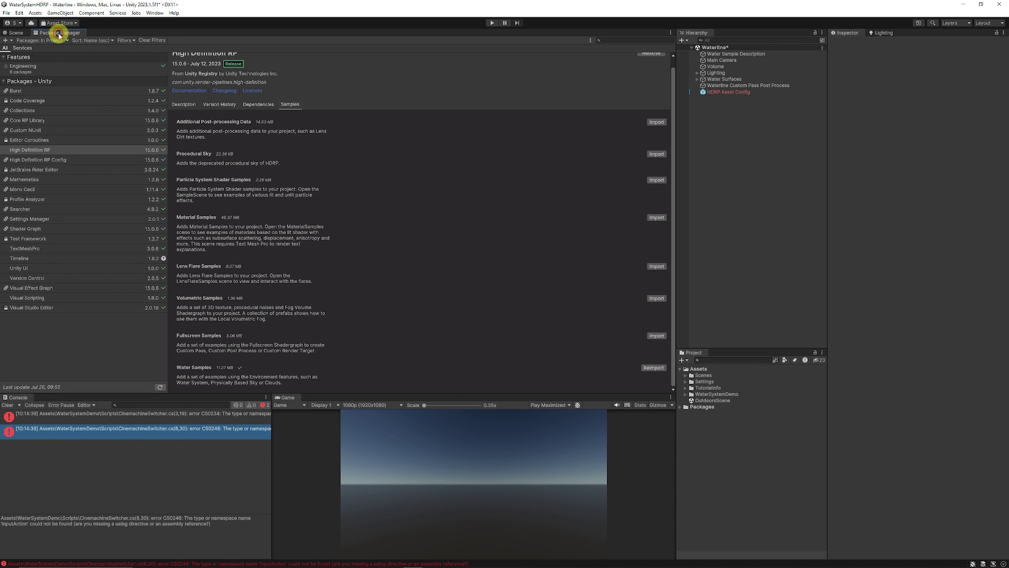
{"action": "left_click", "coordinate": [57, 40]}
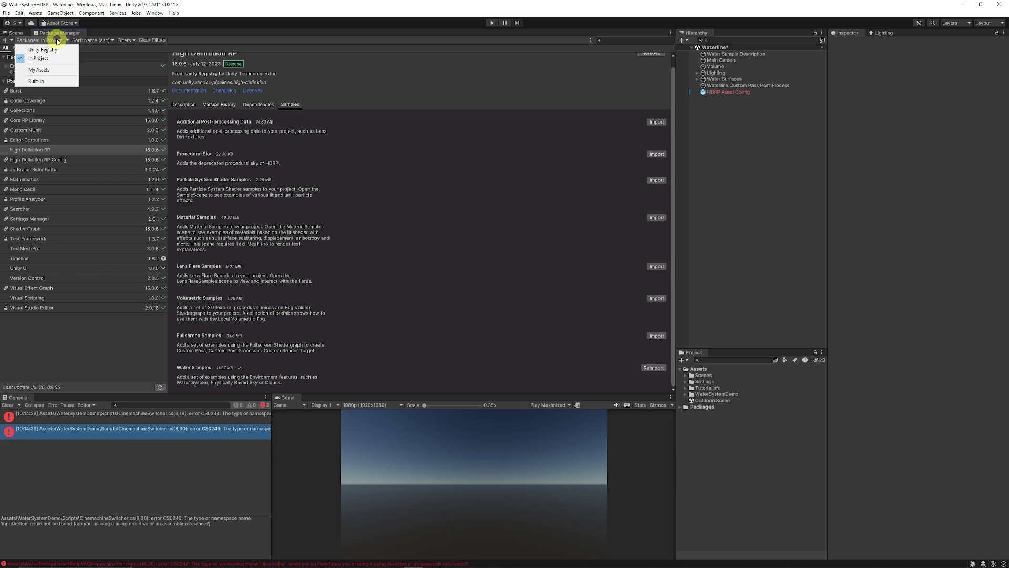
{"action": "left_click", "coordinate": [42, 49]}
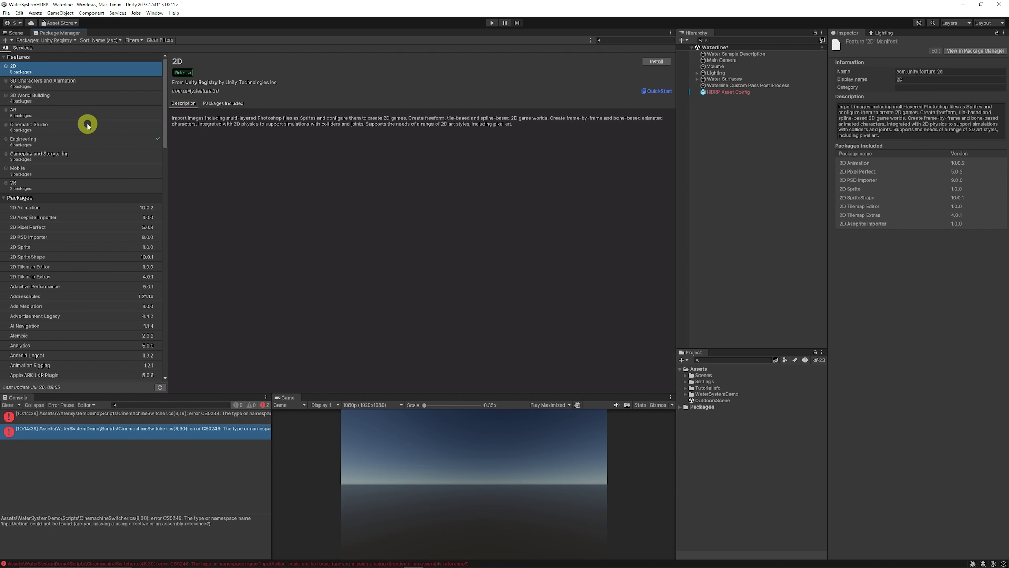
{"action": "left_click", "coordinate": [635, 39]}
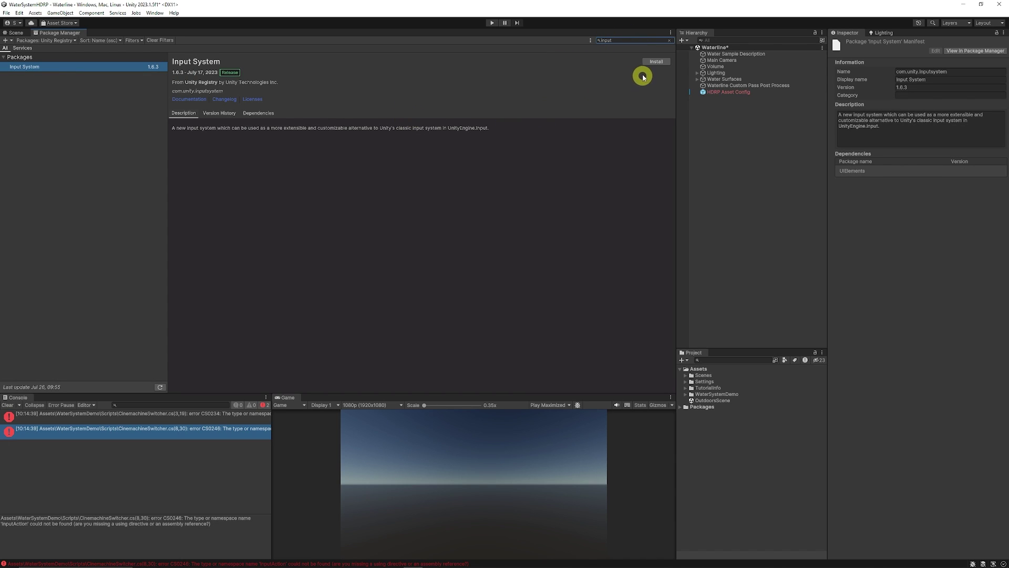
{"action": "left_click", "coordinate": [656, 61]}
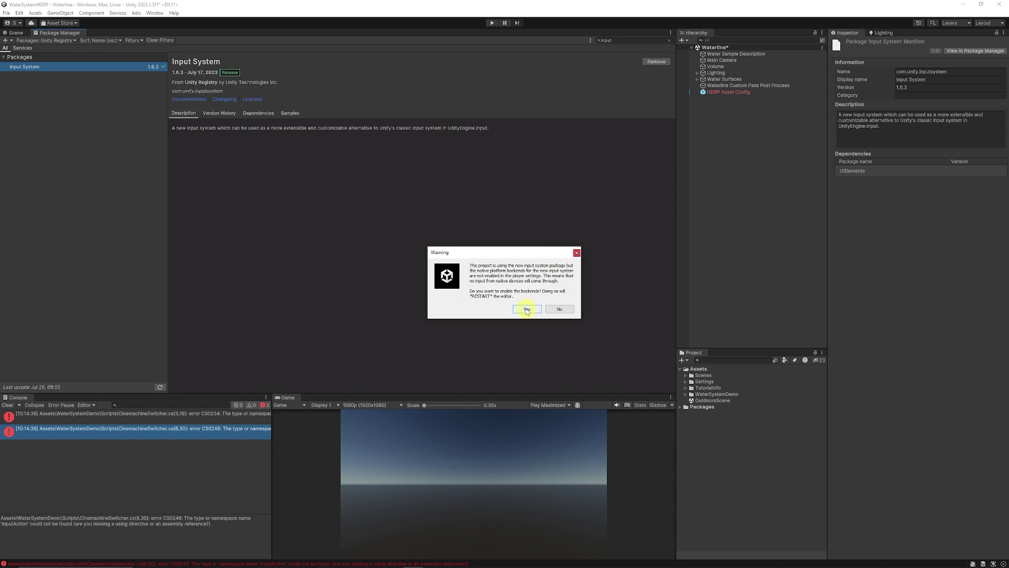
{"action": "left_click", "coordinate": [527, 309]}
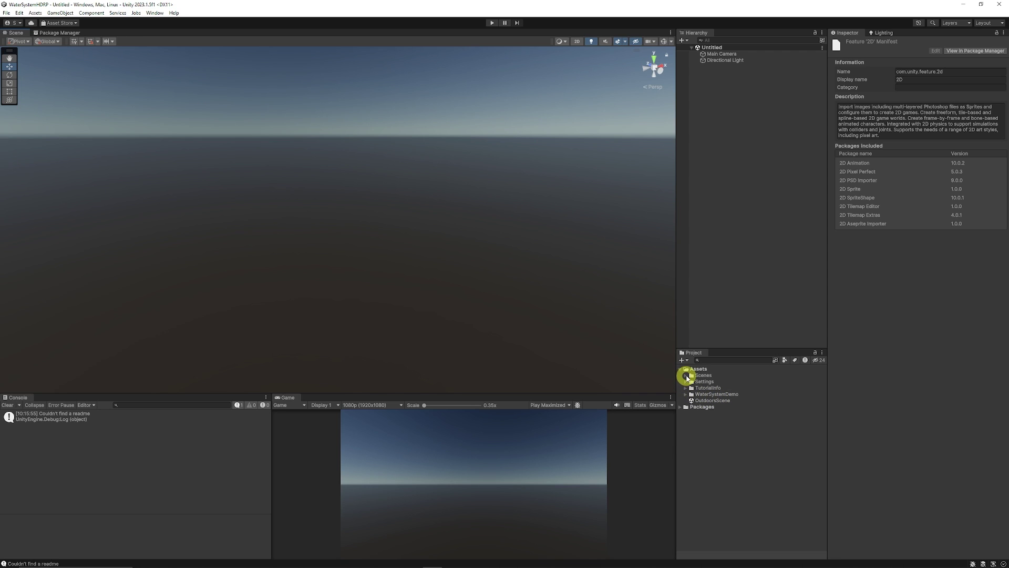
Open the Scene02 River scene from Assets > Scenes and expand its Water group
{"action": "left_click", "coordinate": [687, 375]}
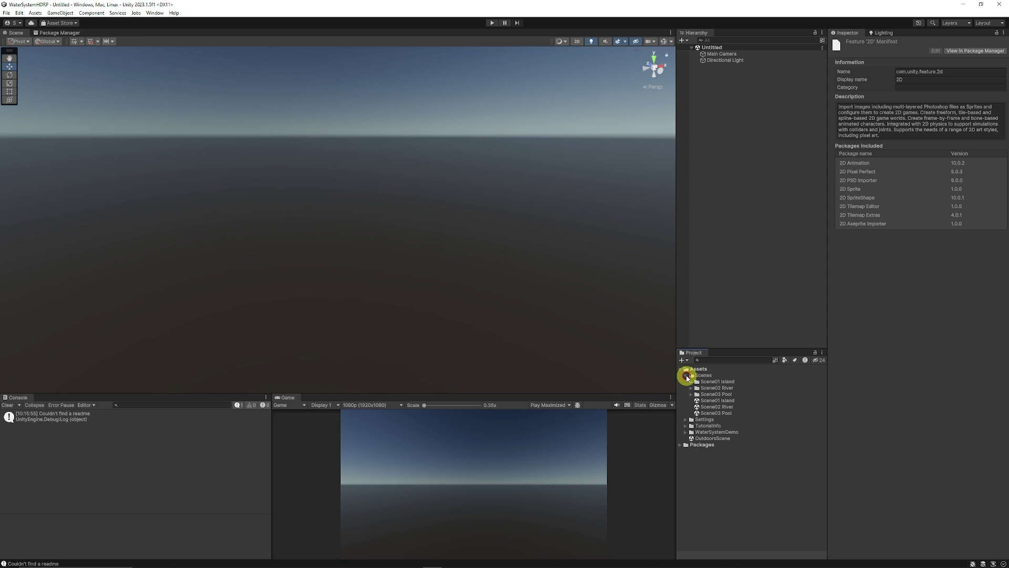
{"action": "left_click", "coordinate": [728, 406]}
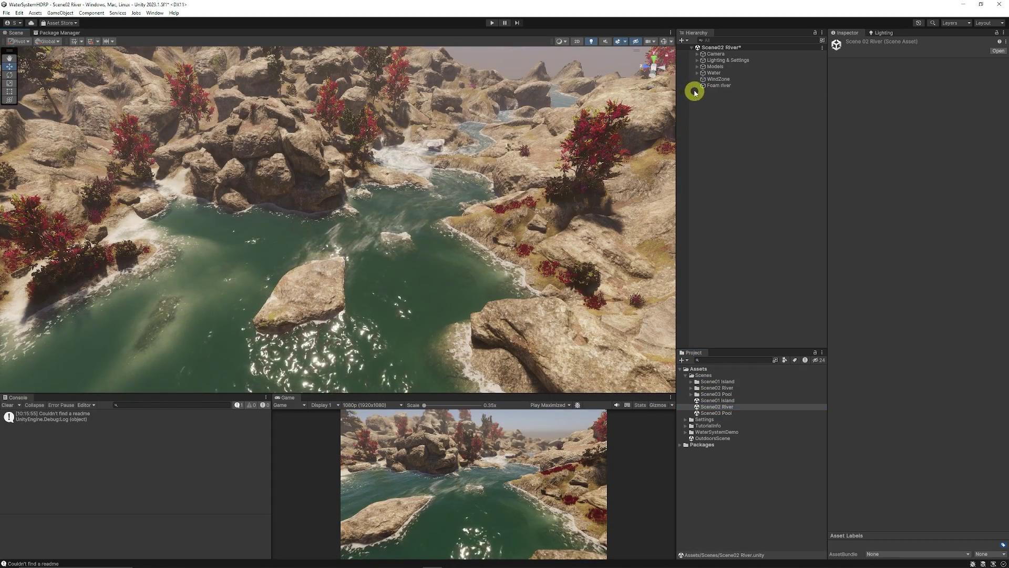
{"action": "left_click", "coordinate": [698, 73]}
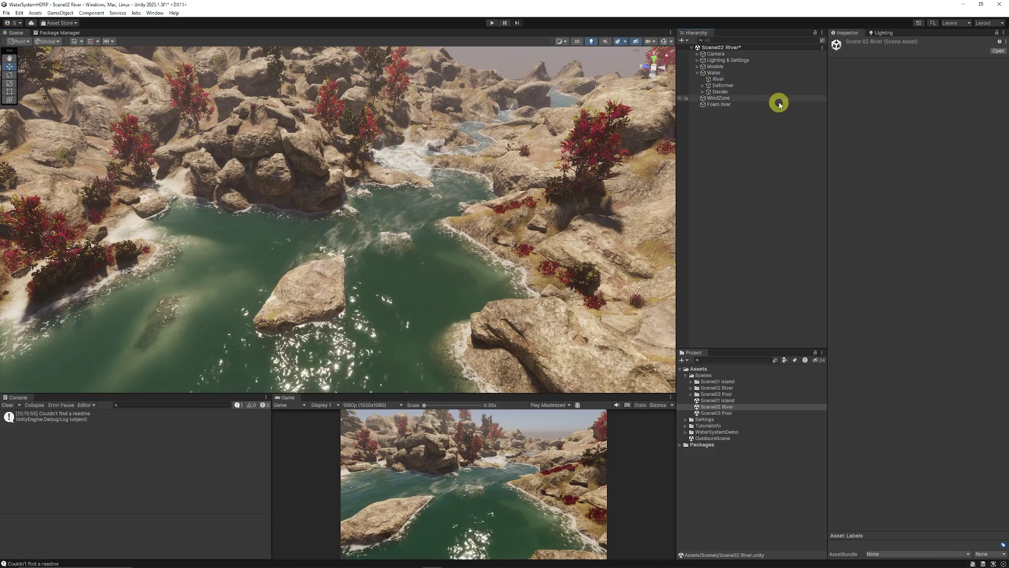
Select the River water surface and review its Surface Type options, keeping River
{"action": "left_click", "coordinate": [723, 106]}
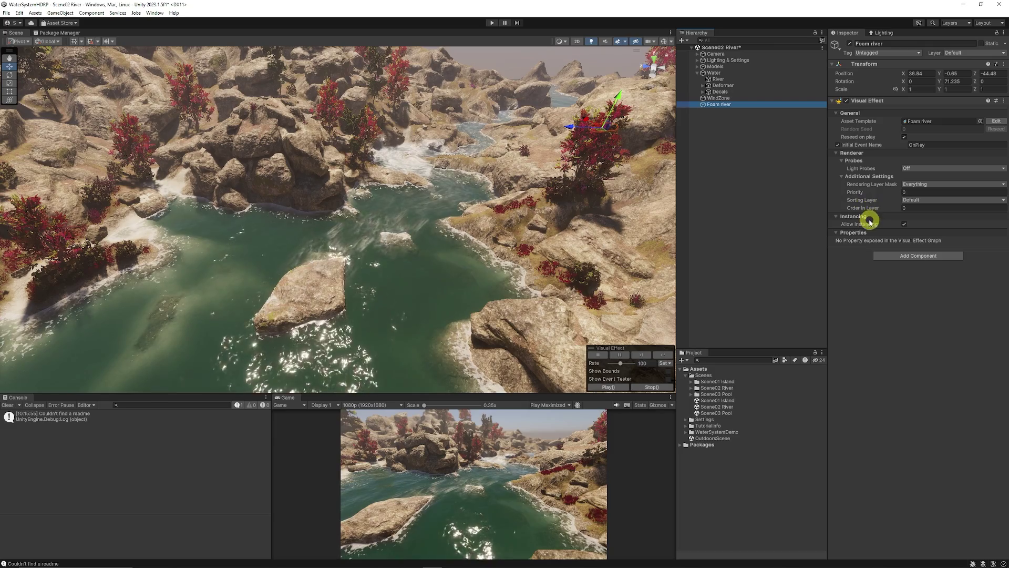
{"action": "left_click", "coordinate": [727, 79]}
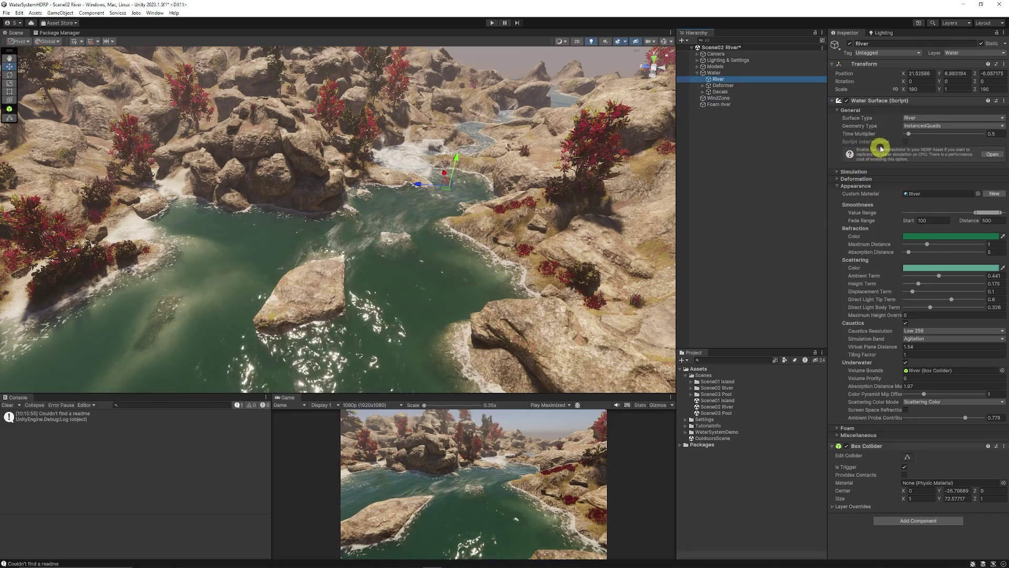
{"action": "left_click", "coordinate": [879, 103]}
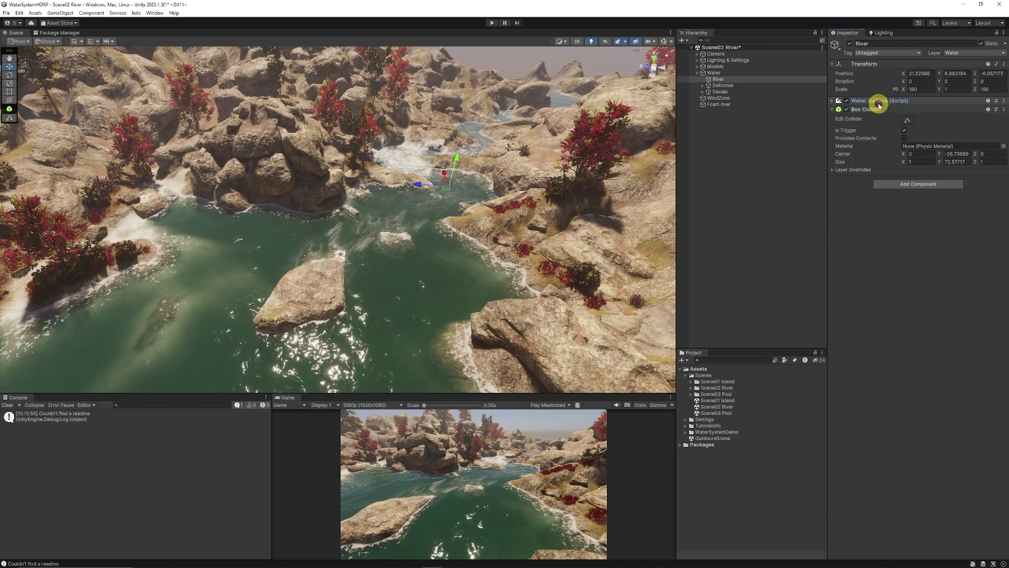
{"action": "left_click", "coordinate": [904, 100]}
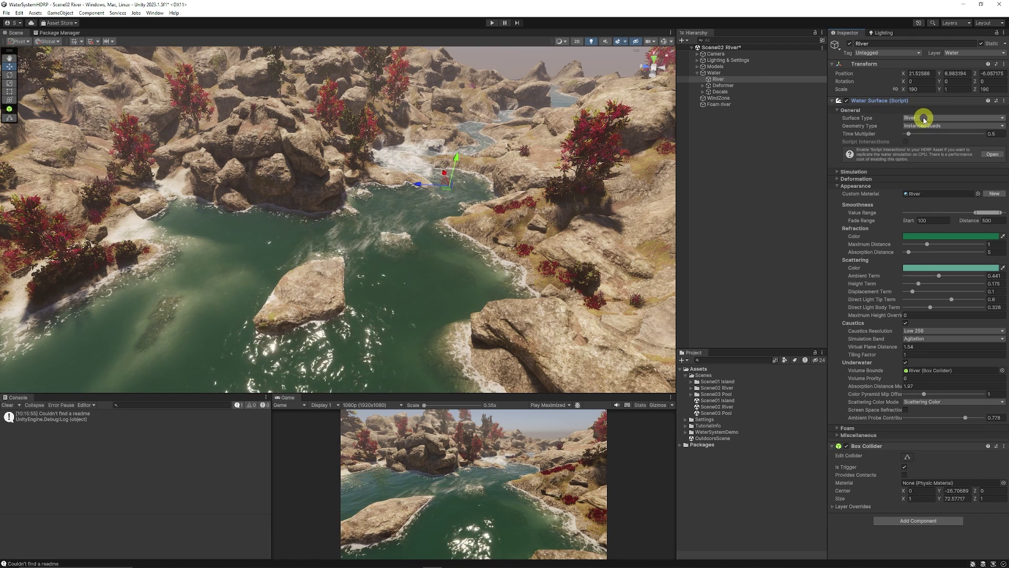
{"action": "left_click", "coordinate": [925, 120]}
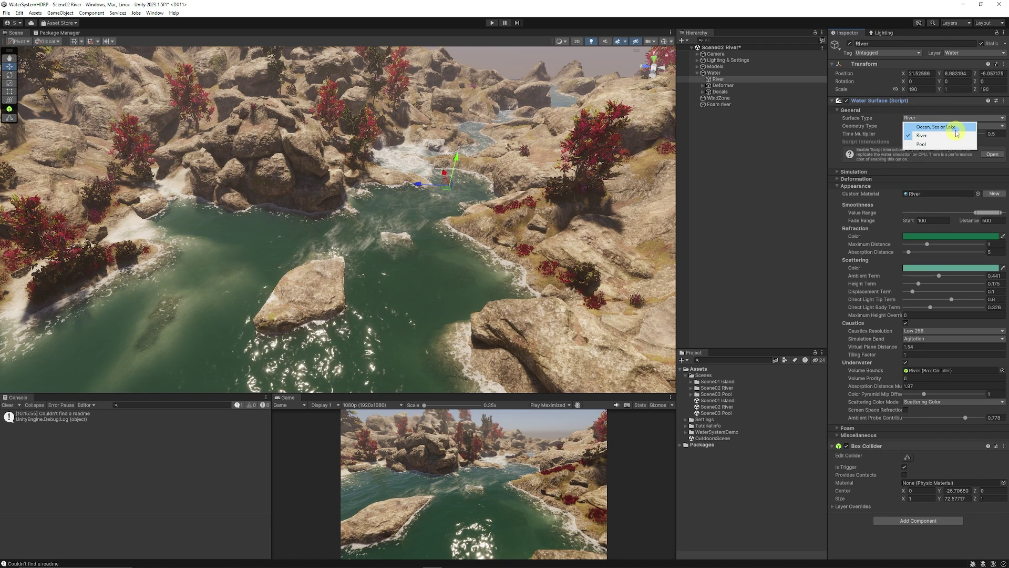
{"action": "left_click", "coordinate": [897, 100]}
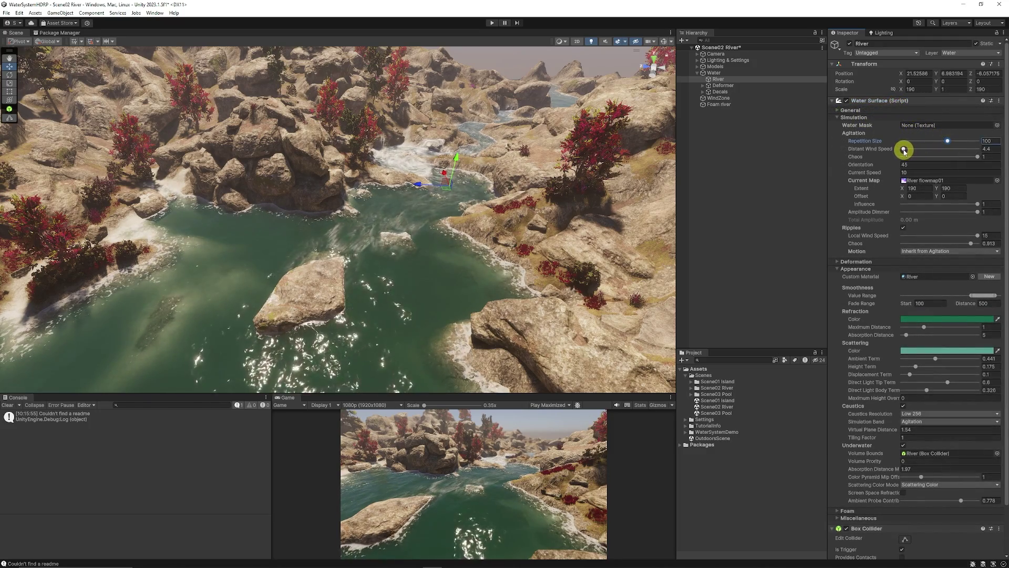
Raise the River's distant wind speed to 4.4 and nudge the current Orientation higher
{"action": "mouse_move", "coordinate": [905, 149]}
{"action": "left_mouse_down"}
{"action": "mouse_move", "coordinate": [947, 152]}
{"action": "mouse_move", "coordinate": [892, 151]}
{"action": "mouse_move", "coordinate": [920, 153]}
{"action": "left_mouse_up"}
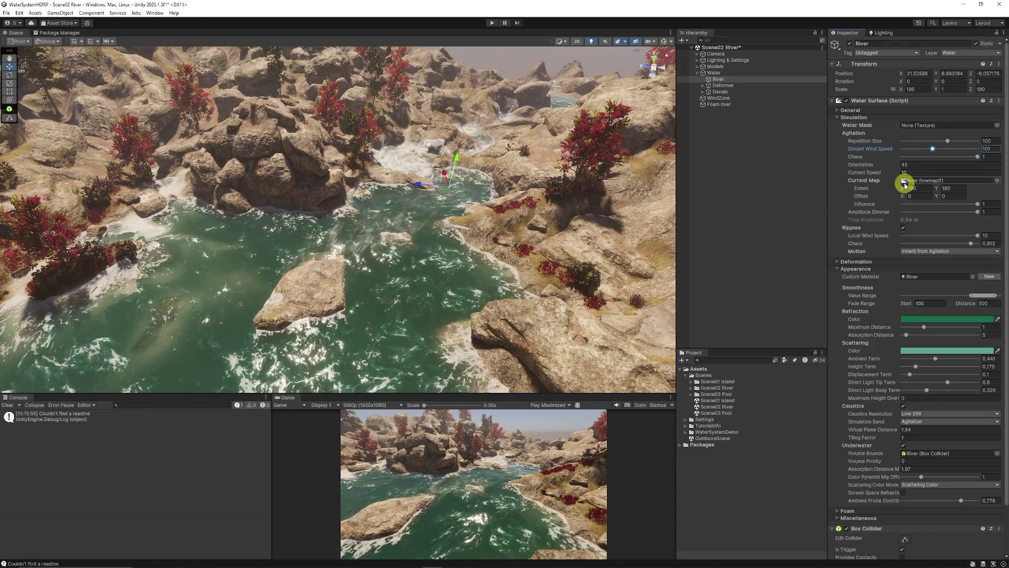
{"action": "type", "text": "4.4"}
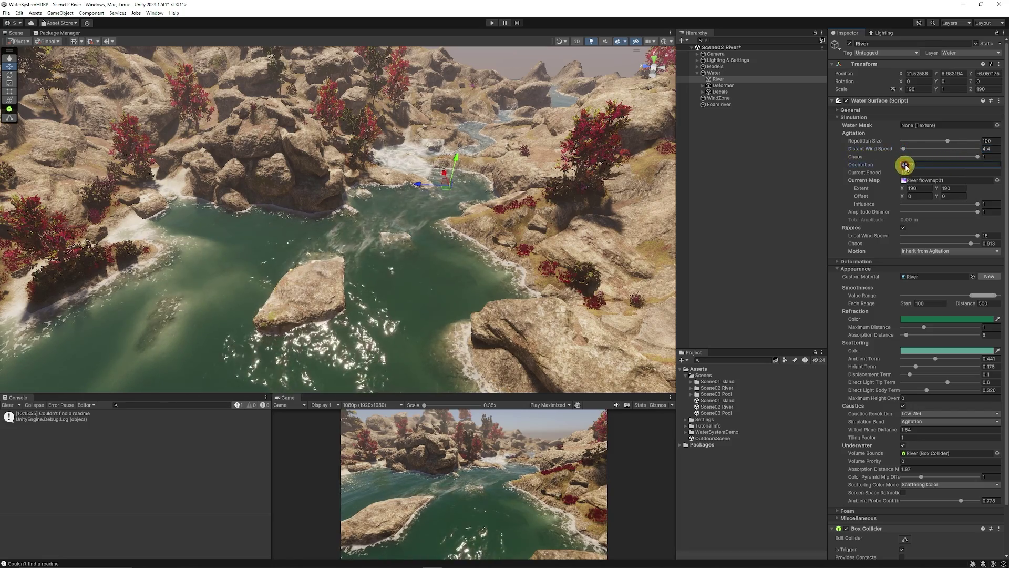
{"action": "left_click_drag", "start_coordinate": [925, 167], "coordinate": [967, 176]}
{"action": "left_click", "coordinate": [356, 287]}
{"action": "left_click", "coordinate": [482, 287]}
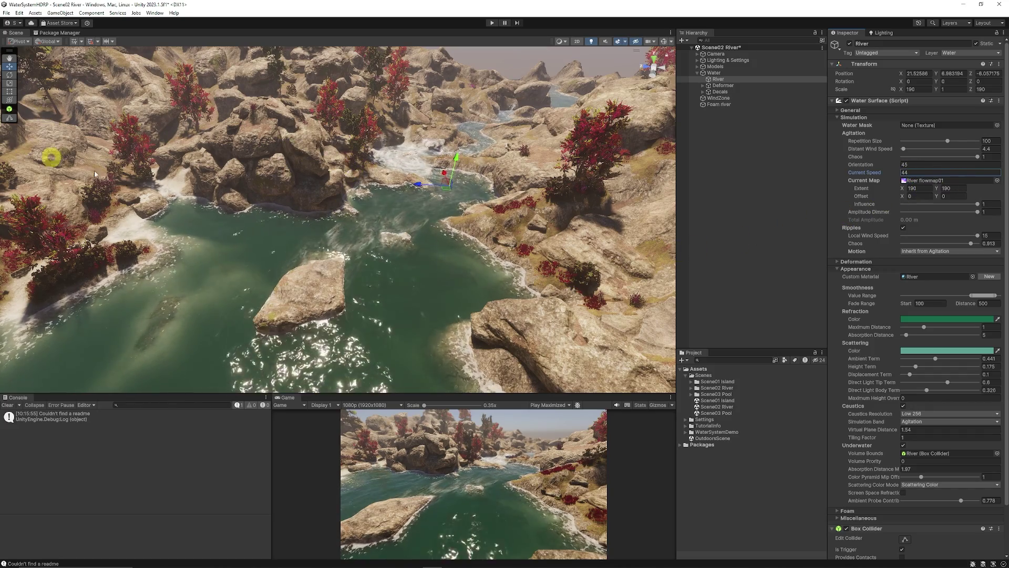
{"action": "right_click_drag", "start_coordinate": [94, 174], "coordinate": [275, 234]}
{"action": "right_click_drag", "start_coordinate": [185, 150], "coordinate": [422, 192]}
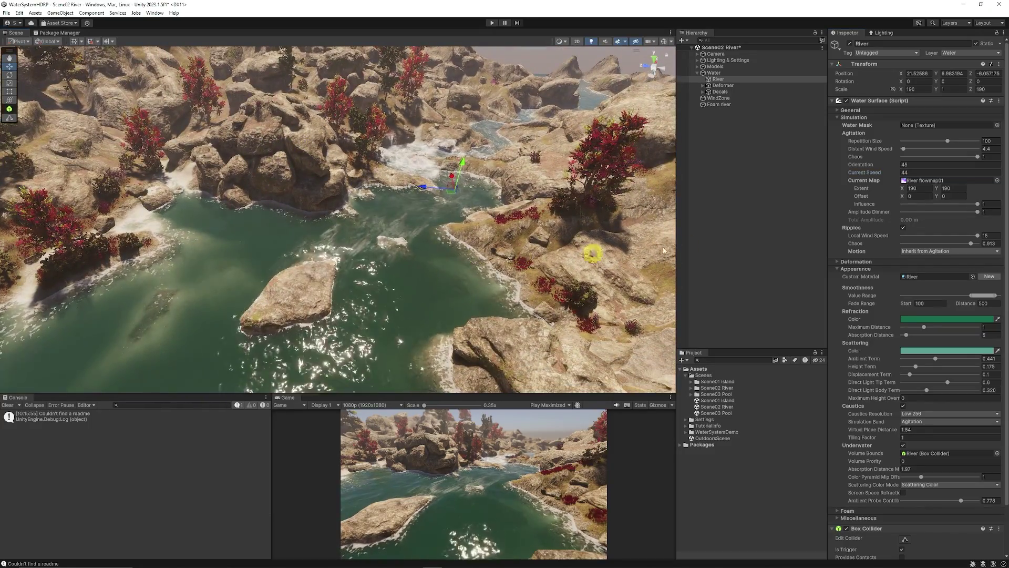
Set Current Speed to 10, keep the current map Influence at 1, and set Local Wind Speed to 7.38
{"action": "left_click_drag", "start_coordinate": [867, 172], "coordinate": [831, 183]}
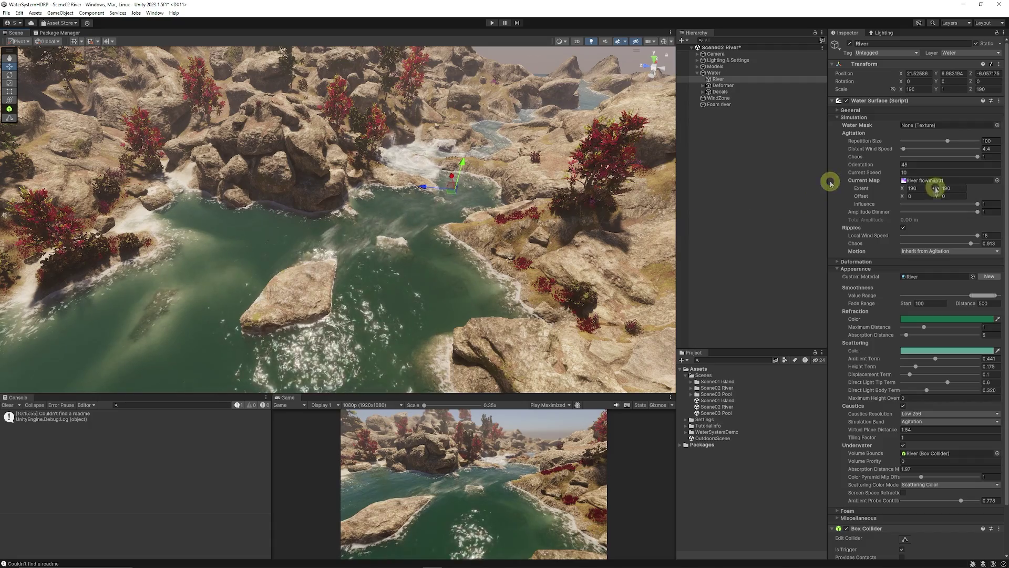
{"action": "left_click", "coordinate": [907, 205]}
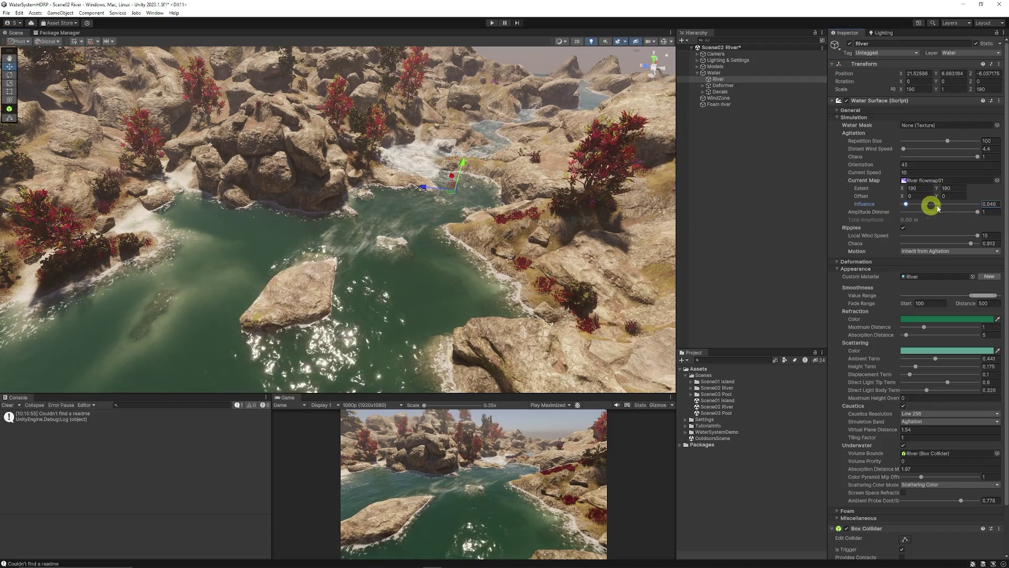
{"action": "left_click_drag", "start_coordinate": [938, 208], "coordinate": [1006, 212]}
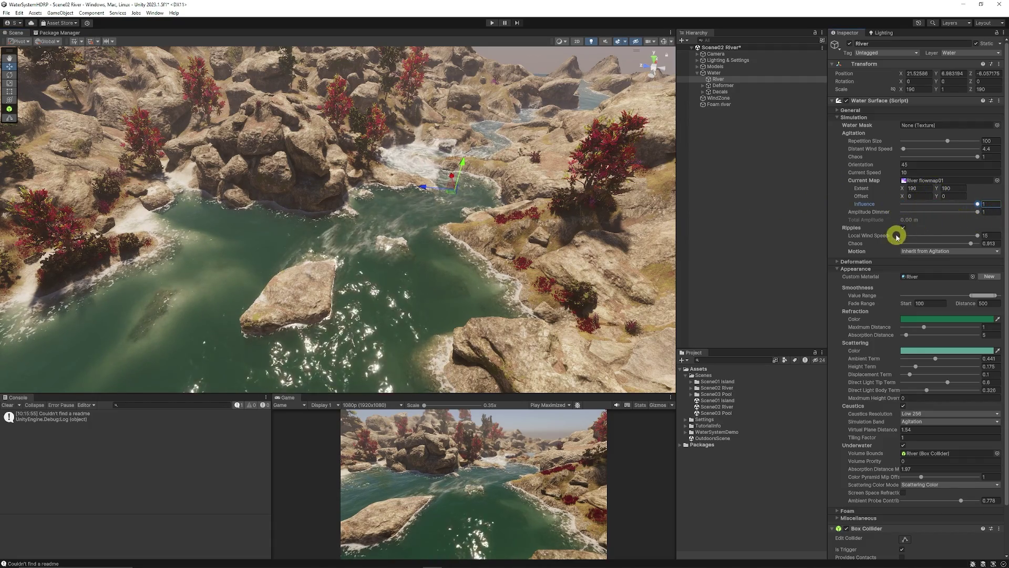
{"action": "left_click_drag", "start_coordinate": [974, 235], "coordinate": [871, 236]}
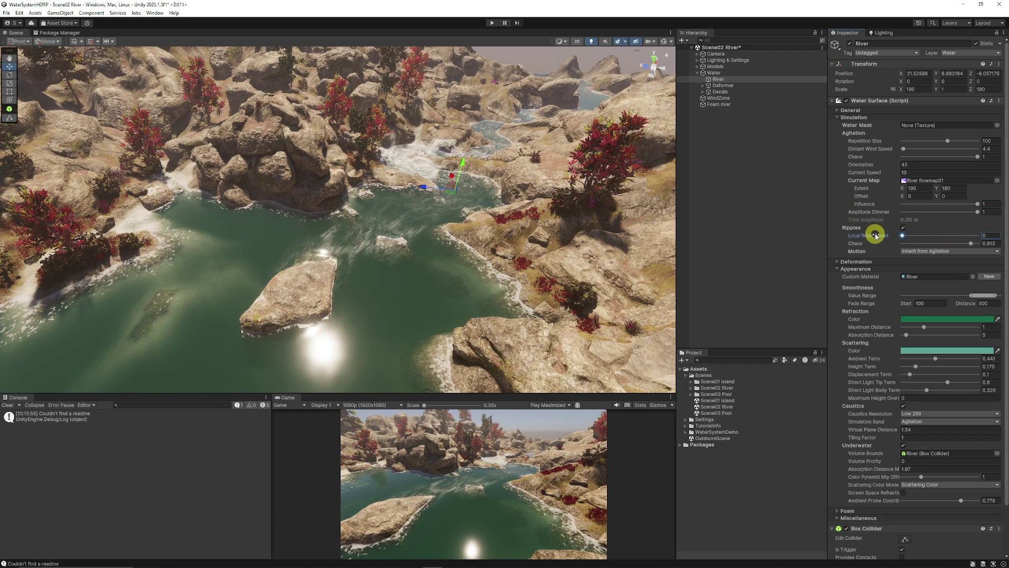
{"action": "left_click_drag", "start_coordinate": [885, 236], "coordinate": [912, 236]}
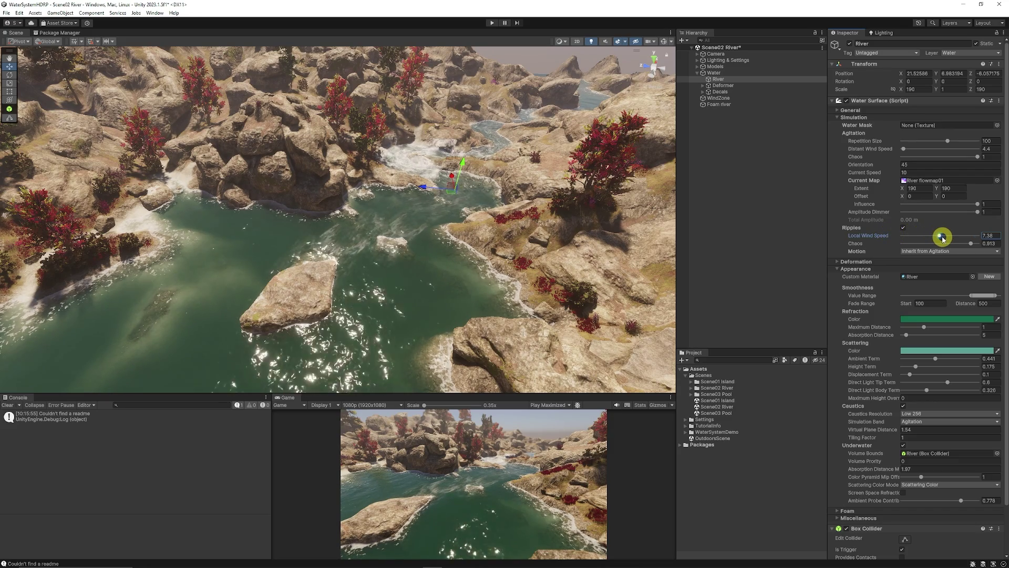
Toggle the River's Deformation off and on to compare, leaving it enabled and collapsed
{"action": "left_click", "coordinate": [853, 262]}
{"action": "left_click", "coordinate": [904, 269]}
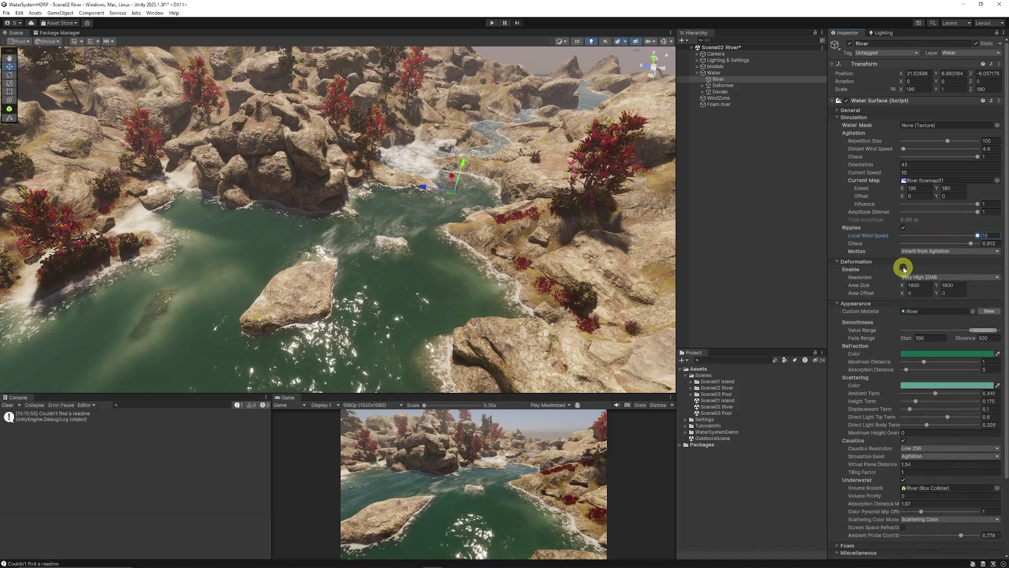
{"action": "left_click", "coordinate": [904, 269]}
{"action": "left_click", "coordinate": [904, 269]}
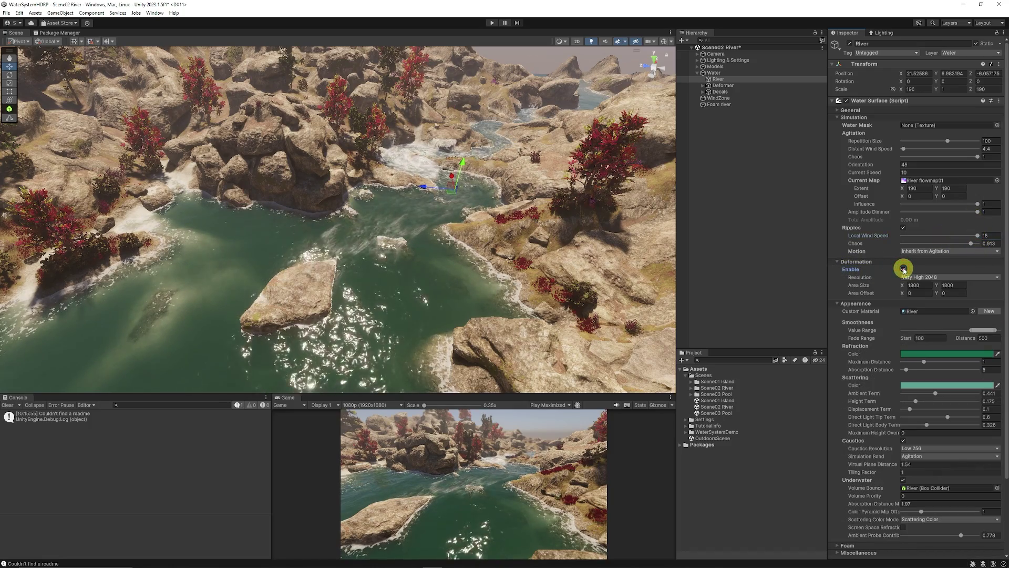
{"action": "left_click", "coordinate": [904, 269]}
{"action": "left_click", "coordinate": [903, 270]}
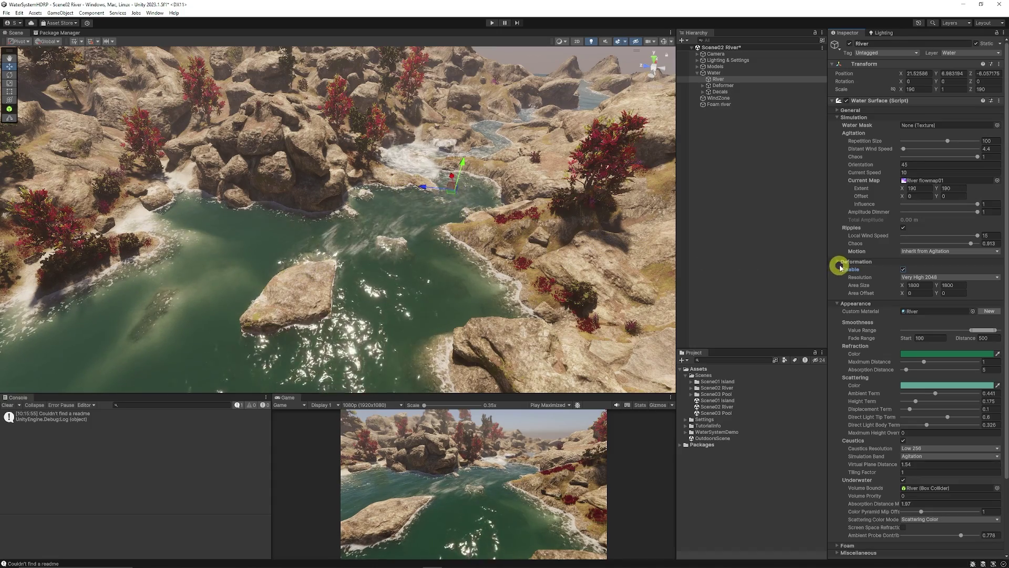
{"action": "left_click", "coordinate": [875, 262]}
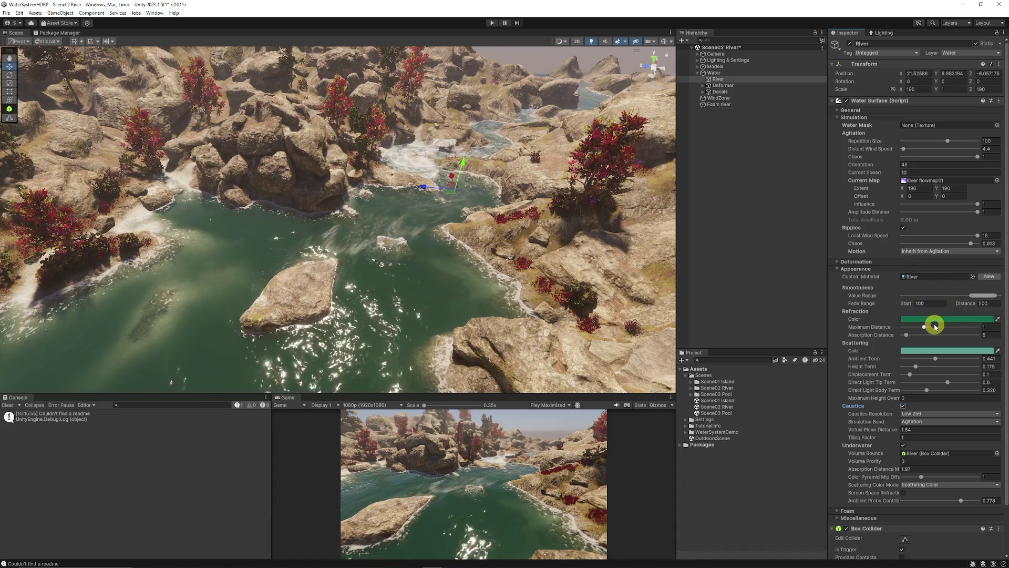
Lower the Scattering Displacement Term from 0.1 to 0.01
{"action": "scroll", "coordinate": [930, 332], "scroll_direction": "down", "scroll_amount": 1}
{"action": "left_click_drag", "start_coordinate": [911, 353], "coordinate": [903, 352]}
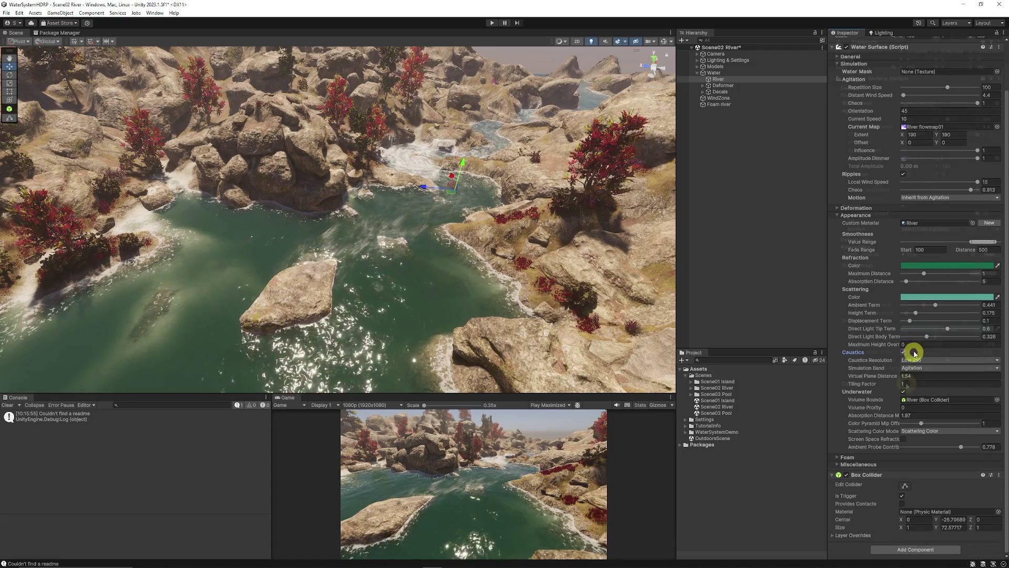
{"action": "left_click_drag", "start_coordinate": [377, 302], "coordinate": [416, 211], "text": "alt"}
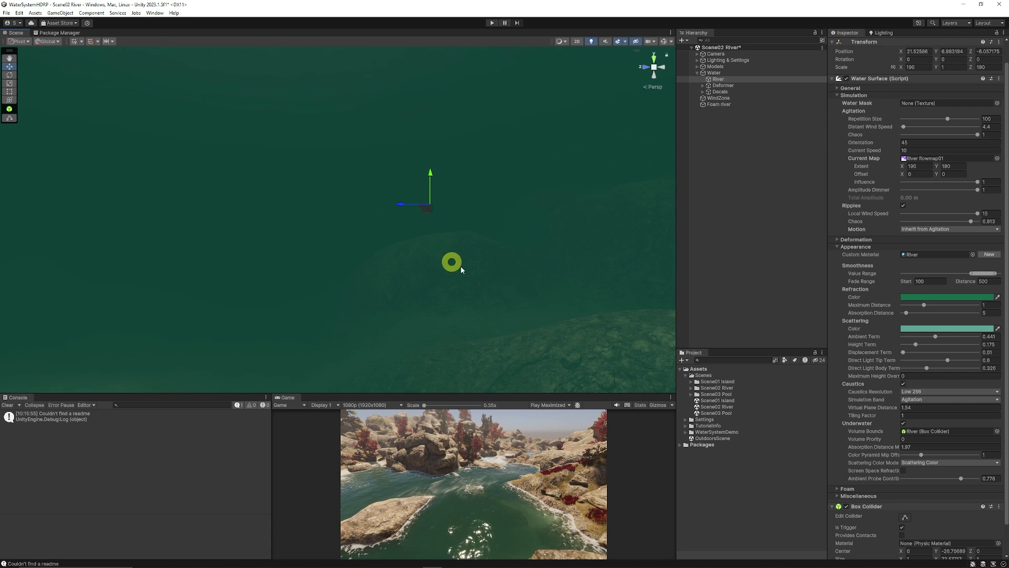
Show the River's Foam settings (enabled, Very High 2048, 200 by 200 area) and view the waterfall from above
{"action": "mouse_move", "coordinate": [475, 266]}
{"action": "left_mouse_down"}
{"action": "mouse_move", "coordinate": [462, 257]}
{"action": "mouse_move", "coordinate": [480, 273]}
{"action": "left_mouse_up"}
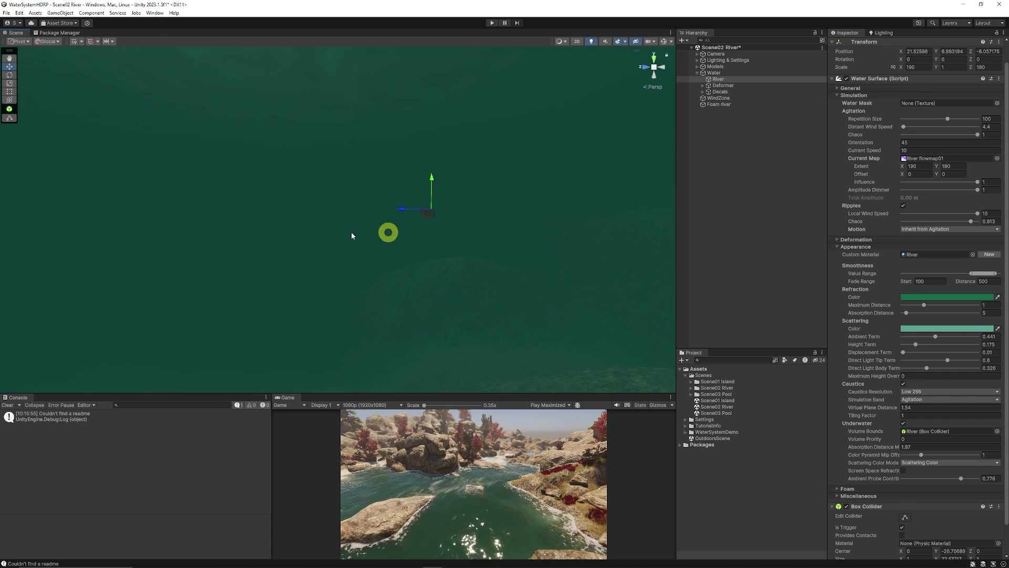
{"action": "mouse_move", "coordinate": [321, 228]}
{"action": "left_mouse_down", "text": "alt"}
{"action": "mouse_move", "coordinate": [305, 229]}
{"action": "mouse_move", "coordinate": [298, 256]}
{"action": "left_mouse_up", "text": "alt"}
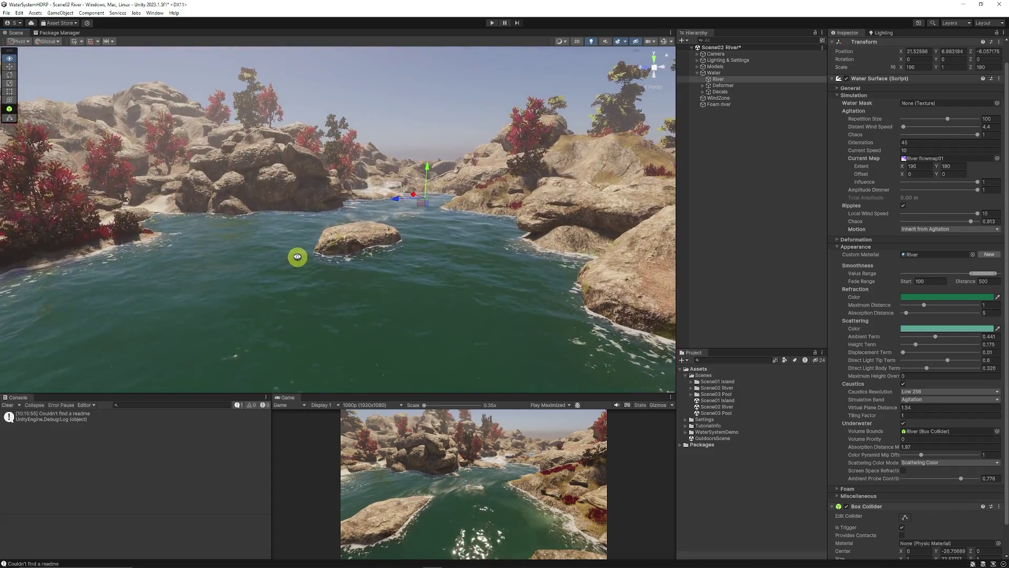
{"action": "scroll", "coordinate": [852, 378], "scroll_direction": "down", "scroll_amount": 2}
{"action": "left_click", "coordinate": [847, 446]}
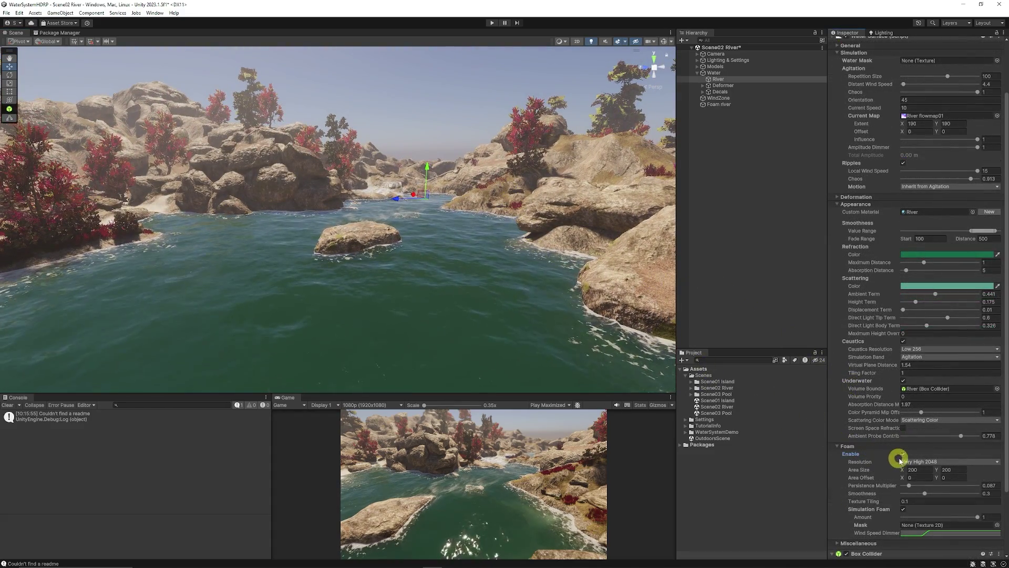
{"action": "scroll", "coordinate": [890, 459], "scroll_direction": "down", "scroll_amount": 3}
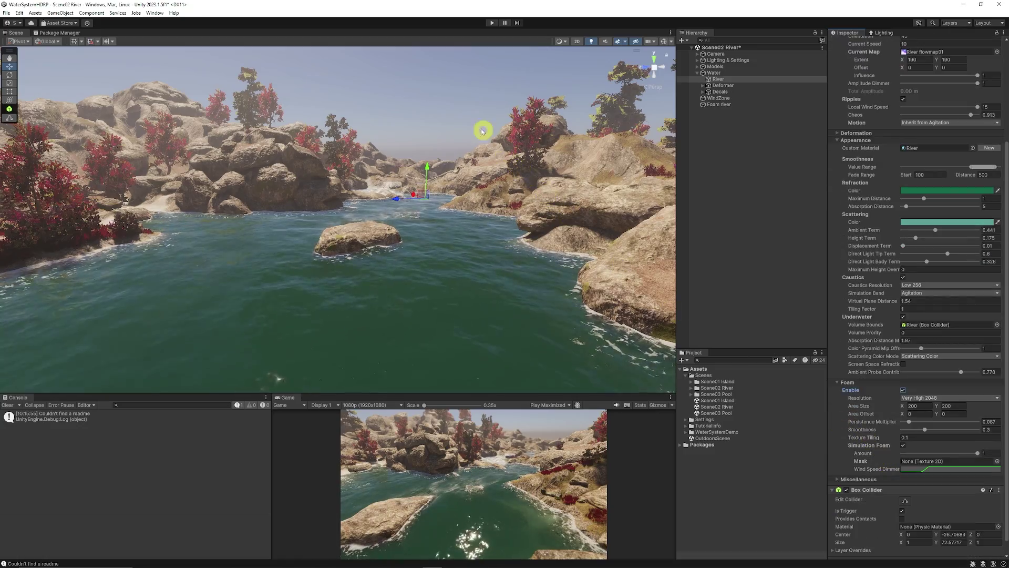
{"action": "left_click_drag", "start_coordinate": [483, 131], "coordinate": [394, 223], "text": "alt"}
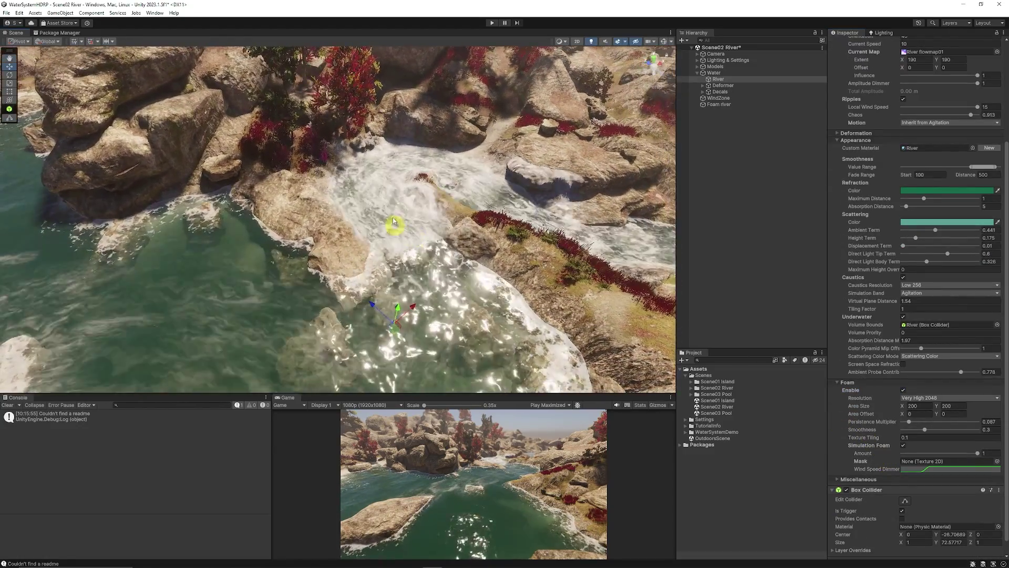
Select the Deformer group and switch it off and on repeatedly to compare the waterfall
{"action": "double_click", "coordinate": [722, 85]}
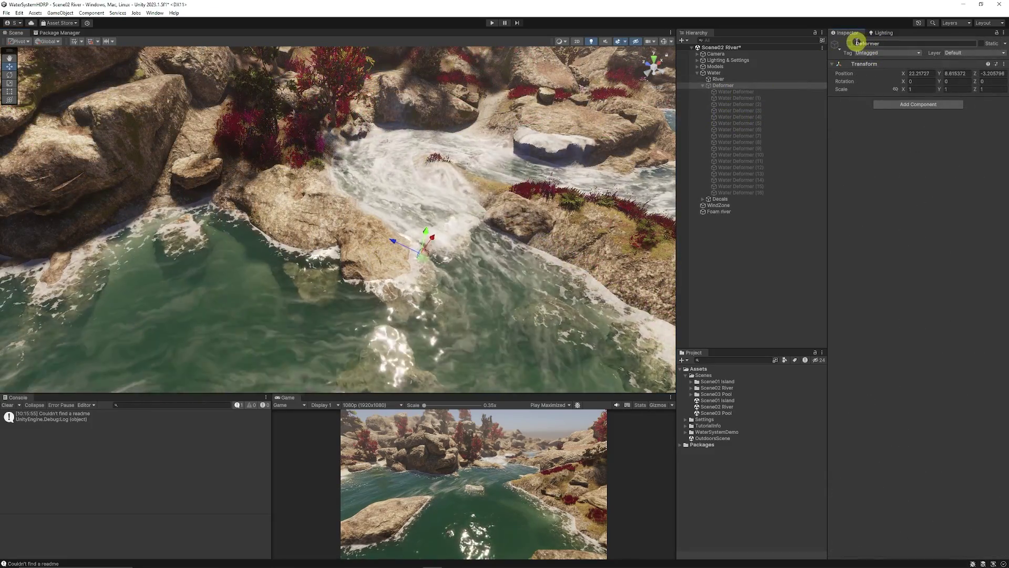
{"action": "left_click", "coordinate": [850, 43]}
{"action": "left_click_drag", "start_coordinate": [649, 146], "coordinate": [283, 240], "text": "alt"}
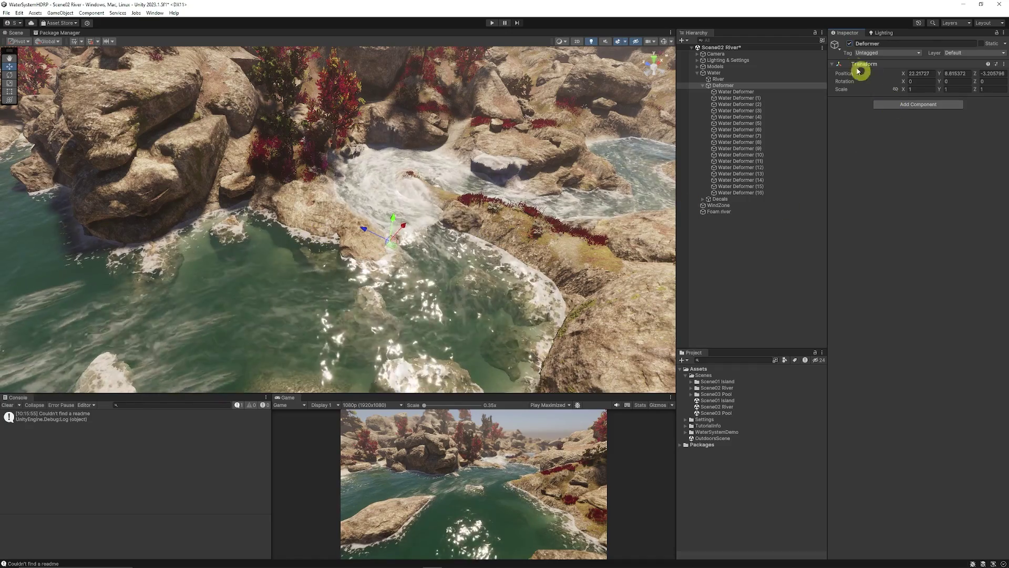
{"action": "left_click", "coordinate": [850, 44]}
{"action": "left_click", "coordinate": [850, 44]}
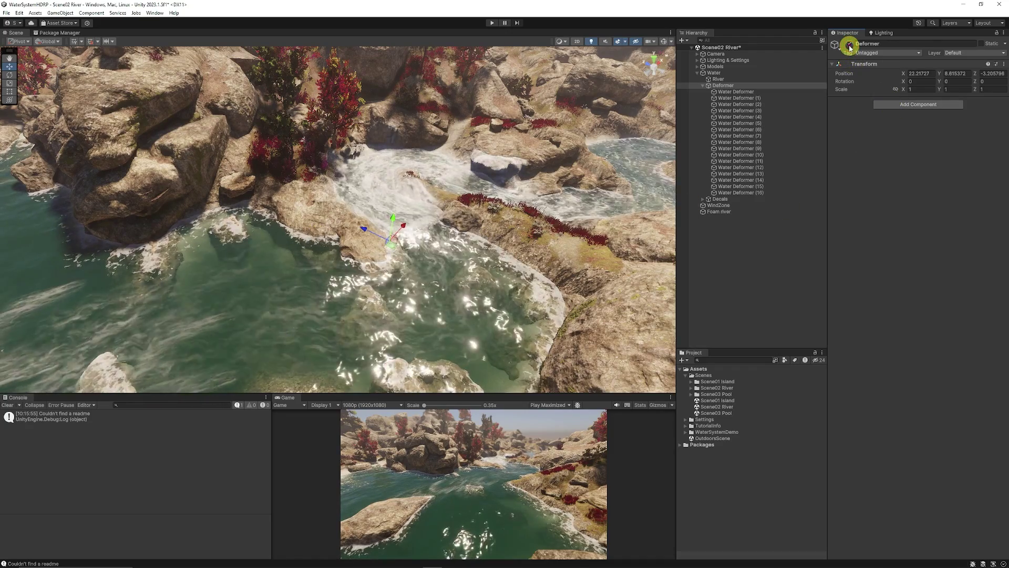
{"action": "left_click", "coordinate": [850, 44]}
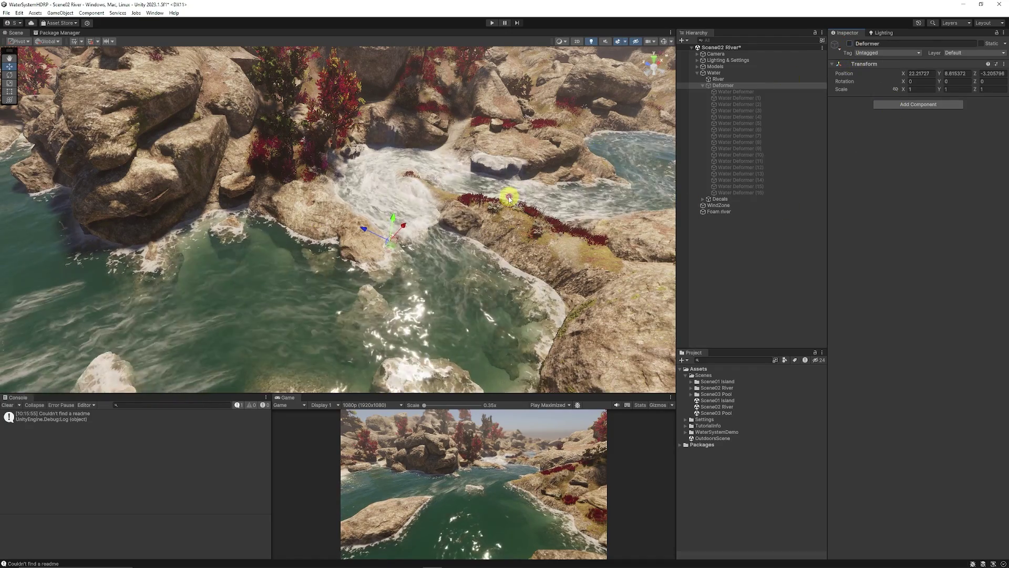
{"action": "left_click", "coordinate": [850, 44]}
{"action": "left_click", "coordinate": [850, 44]}
{"action": "left_click", "coordinate": [850, 45]}
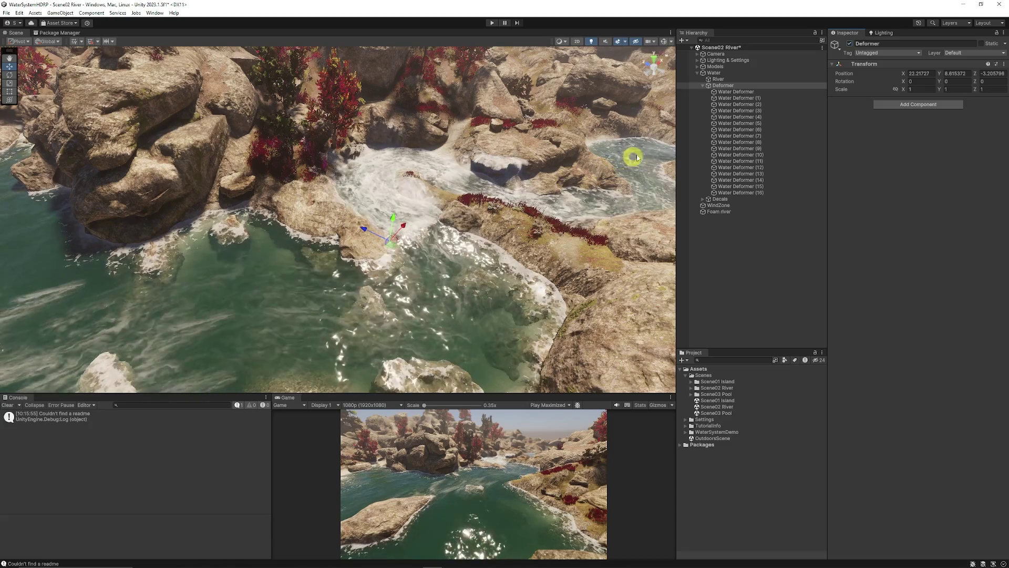
Collapse and re-expand the Water group, then fold the Deformer's Water Deformer children
{"action": "left_click", "coordinate": [699, 73]}
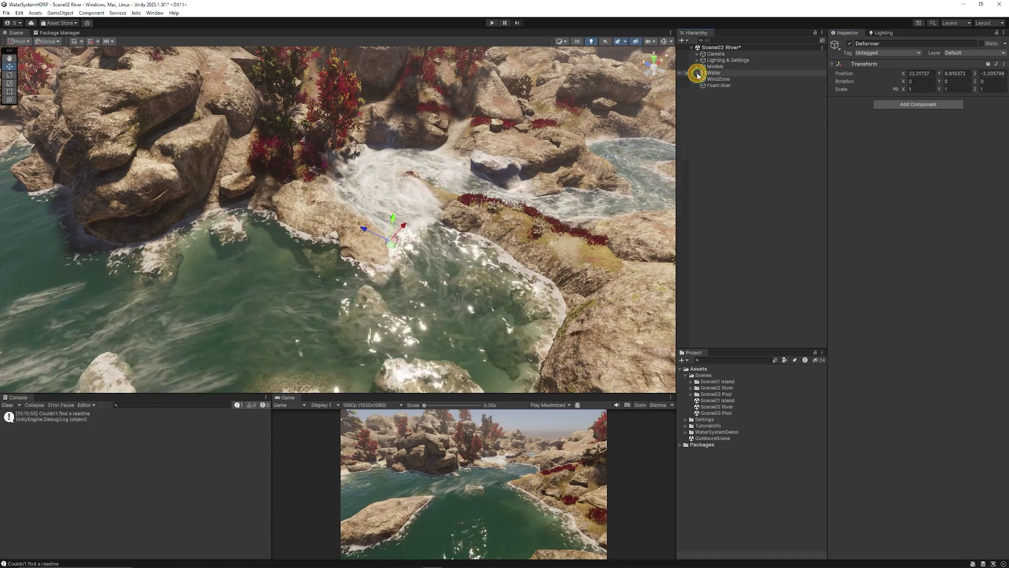
{"action": "left_click", "coordinate": [698, 73]}
{"action": "left_click", "coordinate": [704, 86]}
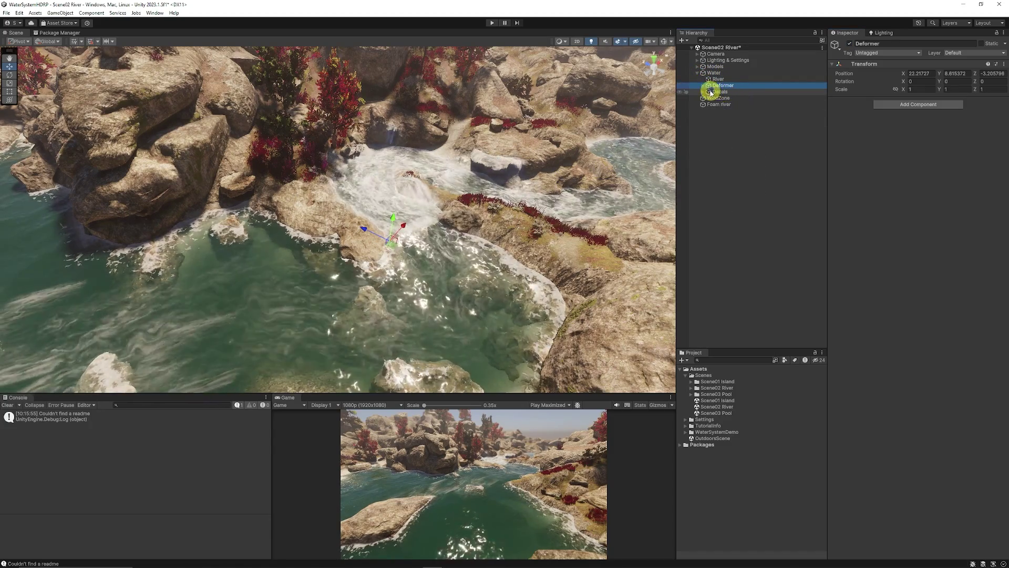
Expand the Decals group and move the first foam Decal Projector, then set it back
{"action": "left_click", "coordinate": [703, 92]}
{"action": "left_click", "coordinate": [728, 93]}
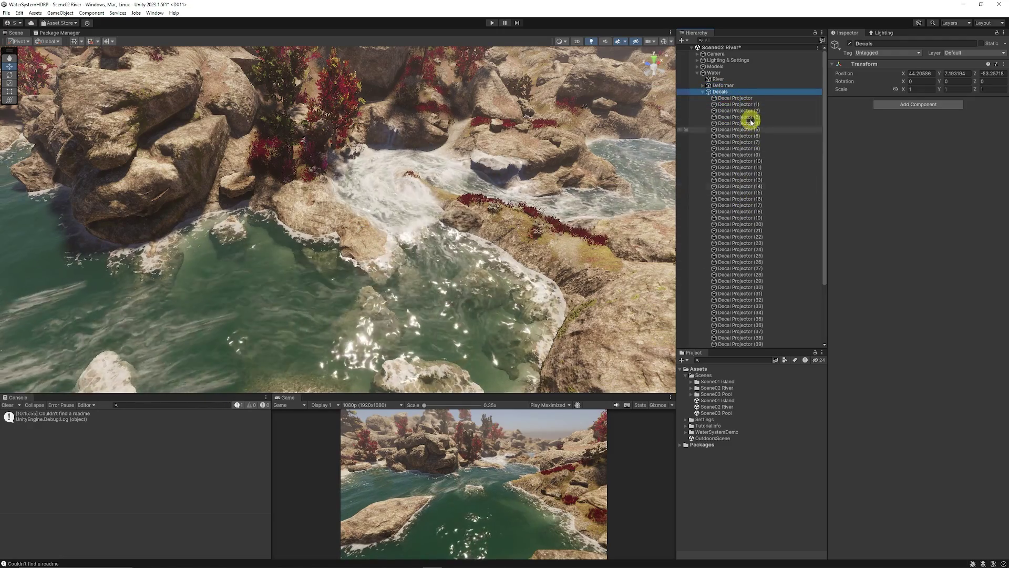
{"action": "left_click", "coordinate": [750, 99]}
{"action": "mouse_move", "coordinate": [389, 174]}
{"action": "left_mouse_down"}
{"action": "mouse_move", "coordinate": [401, 86]}
{"action": "mouse_move", "coordinate": [389, 164]}
{"action": "mouse_move", "coordinate": [396, 106]}
{"action": "mouse_move", "coordinate": [410, 128]}
{"action": "mouse_move", "coordinate": [383, 181]}
{"action": "left_mouse_up"}
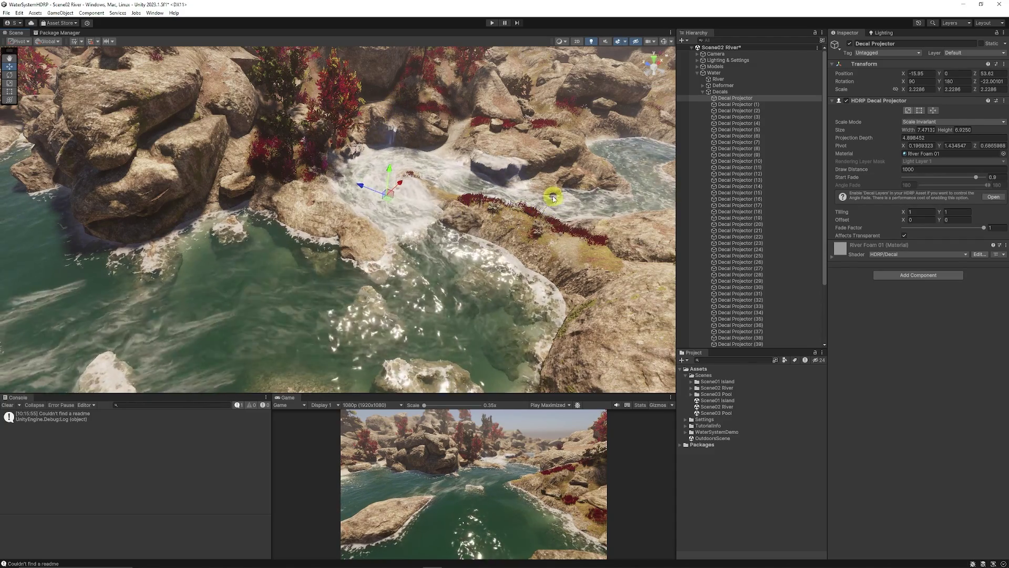
Hide and show the Decals group to compare the river's foam decals
{"action": "left_click", "coordinate": [733, 91]}
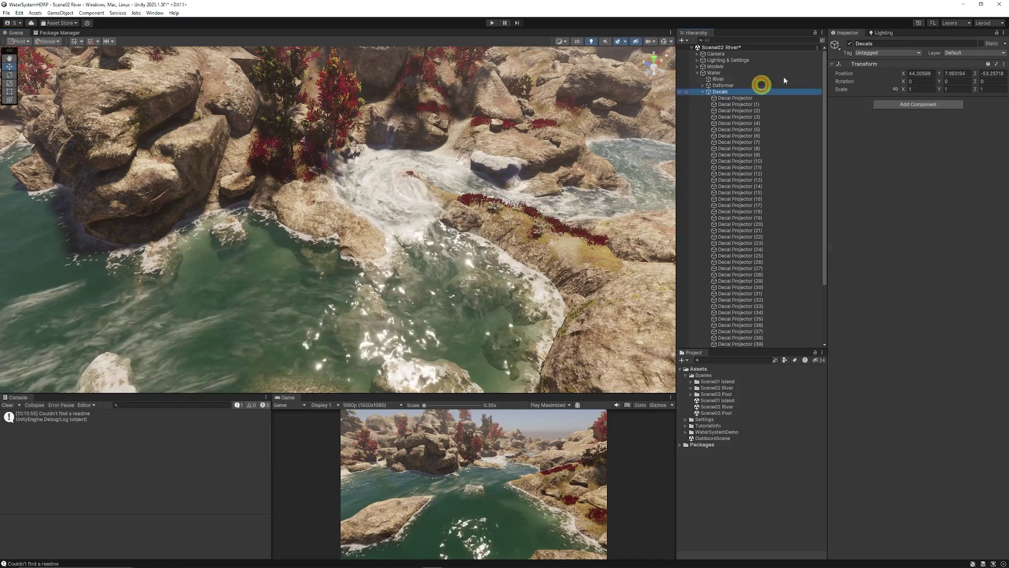
{"action": "left_click", "coordinate": [850, 44]}
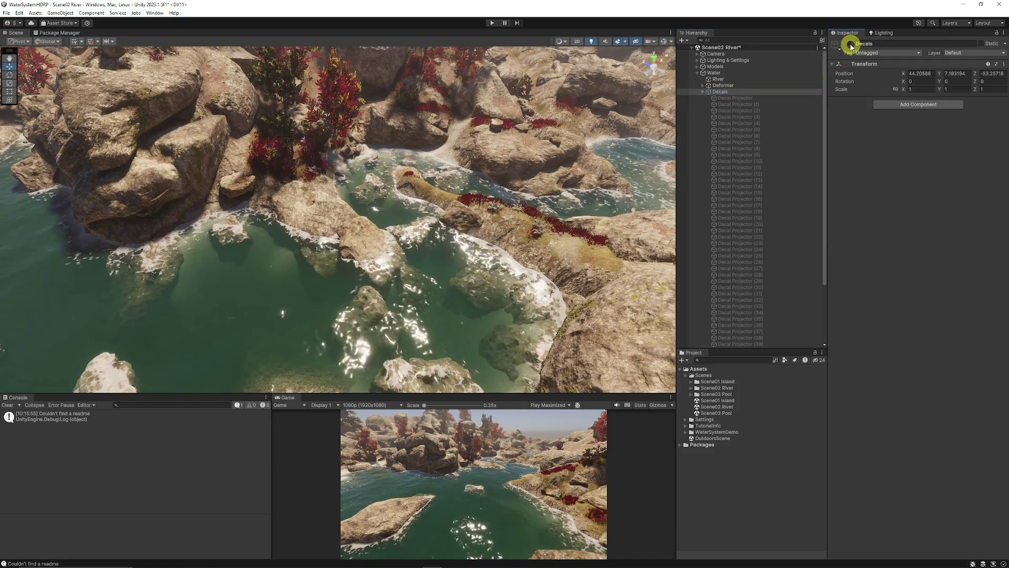
{"action": "left_click", "coordinate": [850, 44]}
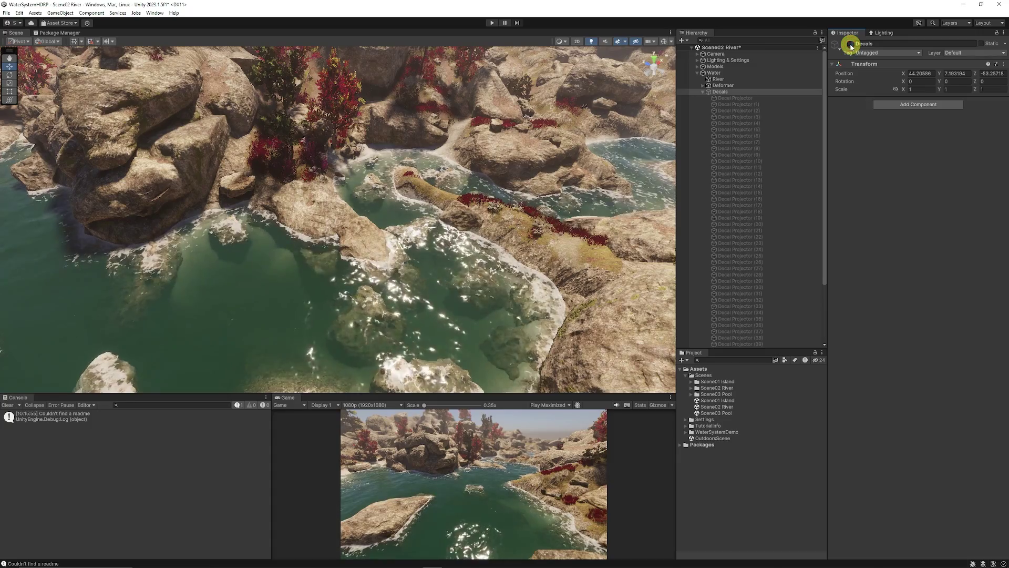
{"action": "scroll", "coordinate": [610, 197], "scroll_direction": "down", "scroll_amount": 10}
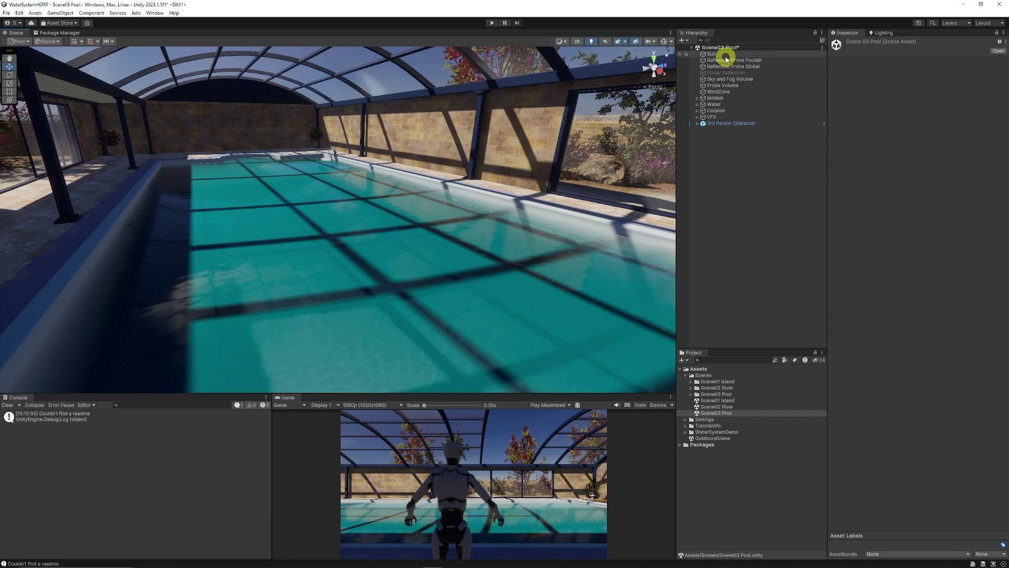
Select the pool's Water Surface and show, then fold away, its General settings
{"action": "left_click", "coordinate": [478, 269]}
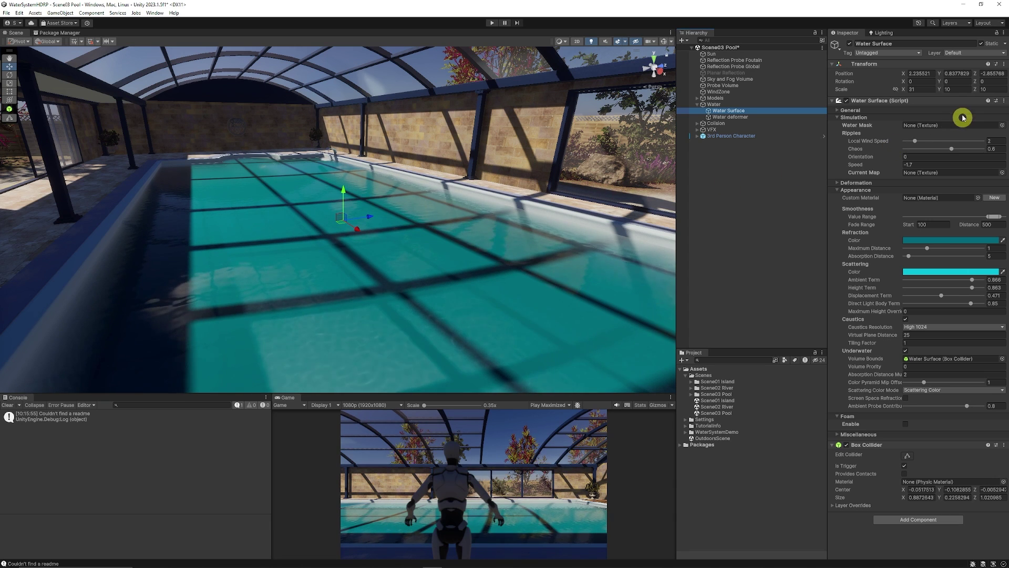
{"action": "left_click", "coordinate": [875, 110]}
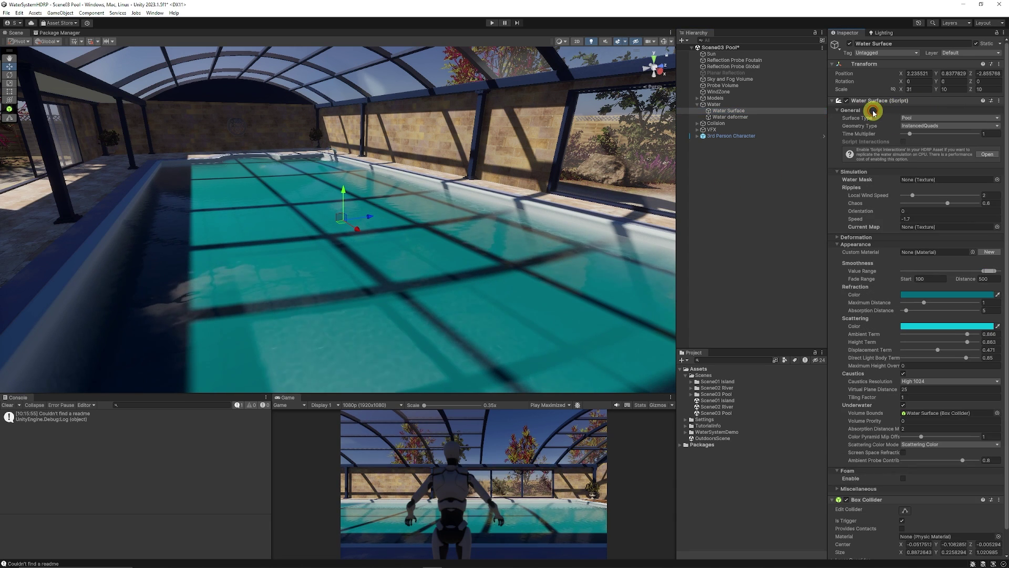
{"action": "left_click", "coordinate": [901, 109]}
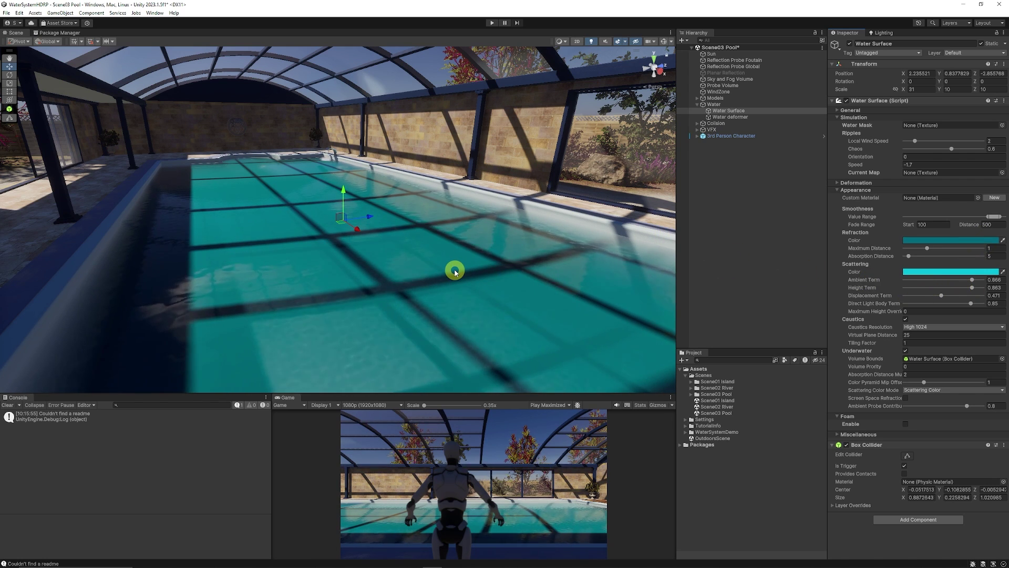
Fly the view beneath and above the pool water, then open Scene01 Island
{"action": "right_click_drag", "start_coordinate": [455, 272], "coordinate": [295, 181]}
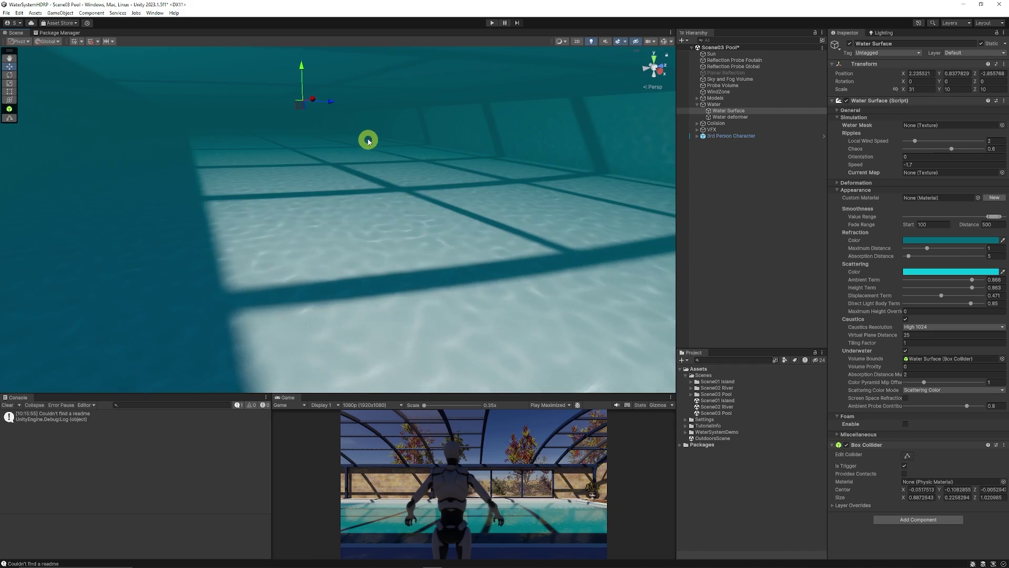
{"action": "right_click_drag", "start_coordinate": [368, 140], "coordinate": [390, 204]}
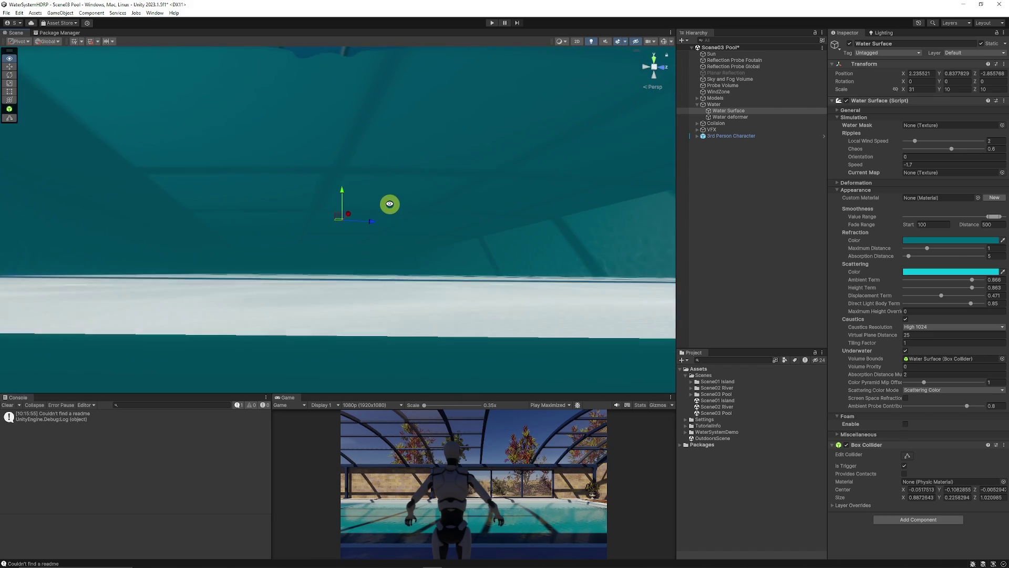
{"action": "right_click_drag", "start_coordinate": [281, 142], "coordinate": [281, 162]}
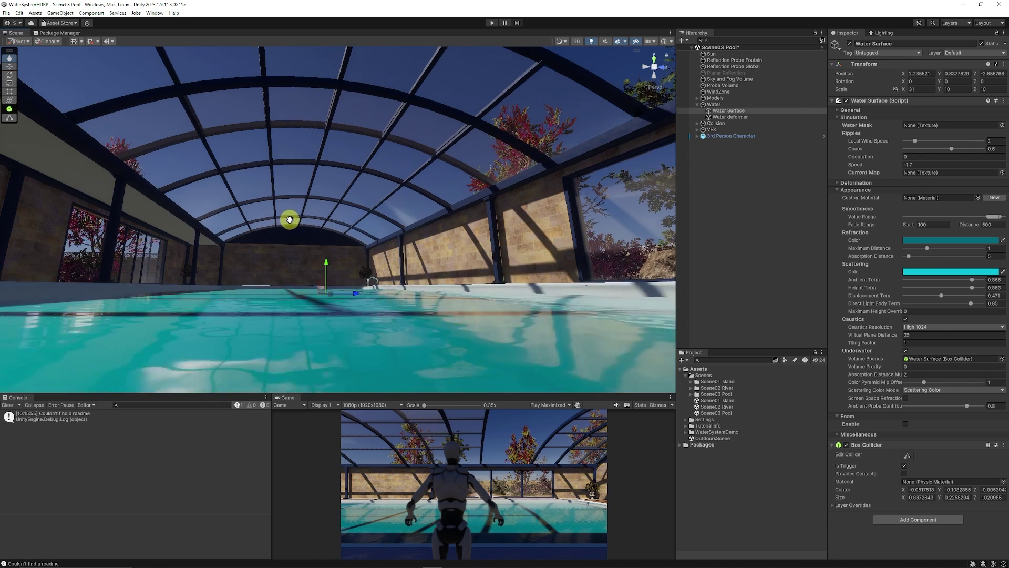
{"action": "middle_click_drag", "start_coordinate": [288, 219], "coordinate": [333, 234]}
{"action": "right_click_drag", "start_coordinate": [334, 234], "coordinate": [337, 241]}
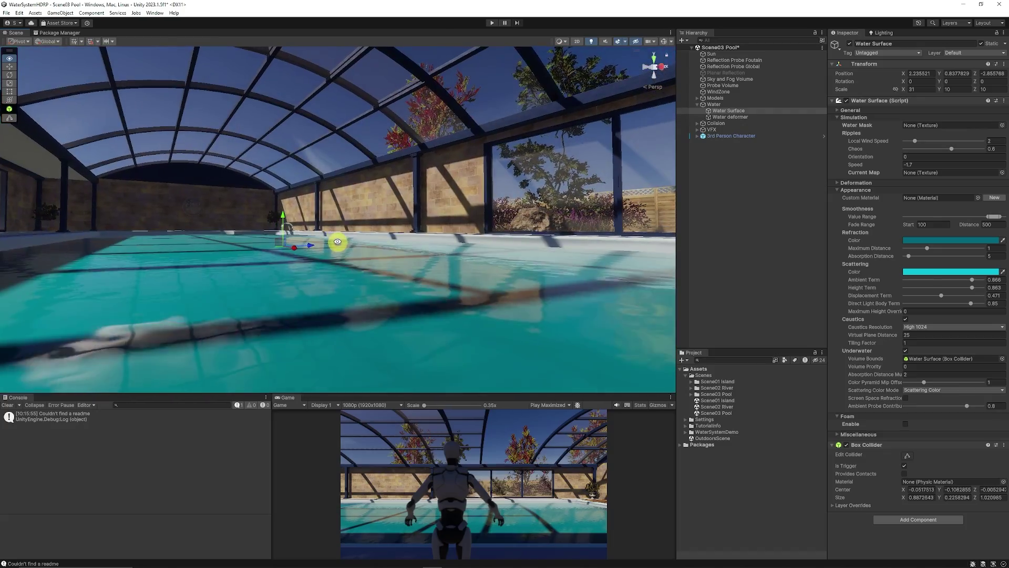
{"action": "double_click", "coordinate": [717, 400]}
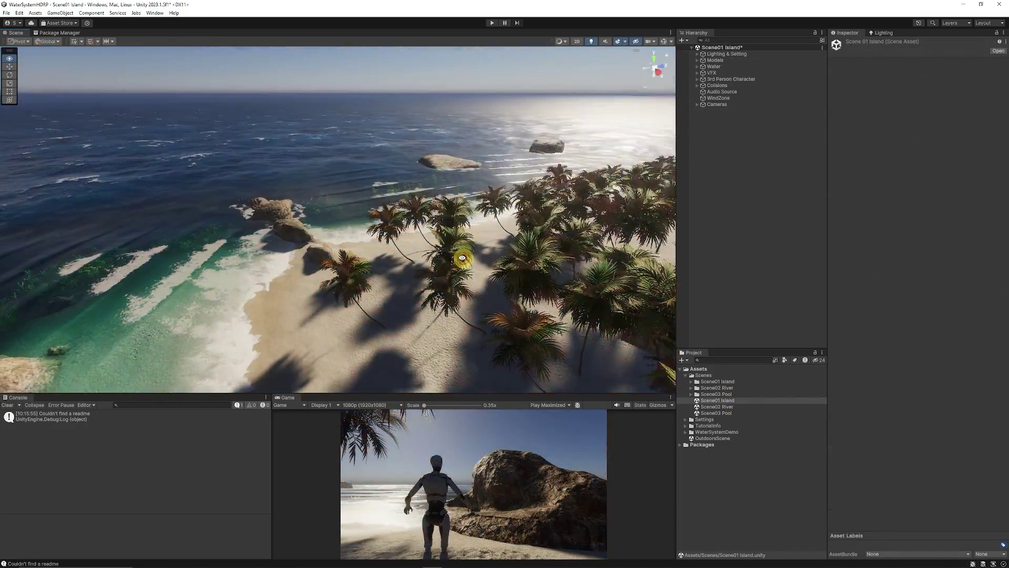
{"action": "right_click_drag", "start_coordinate": [451, 252], "coordinate": [547, 262]}
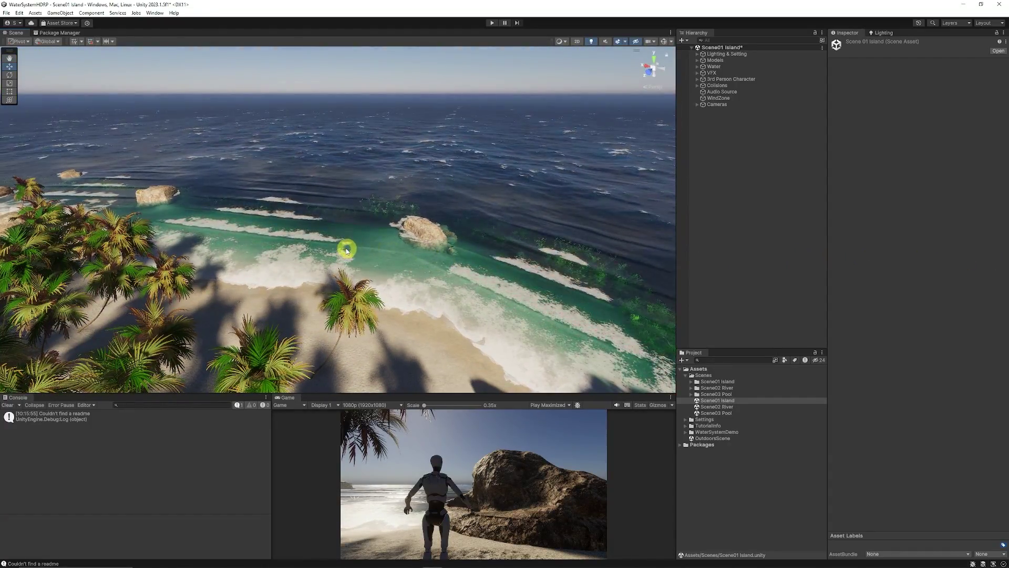
Expand the VFX group, inspect a VFXG_Alga effect, and toggle the group off and on
{"action": "right_click_drag", "start_coordinate": [347, 250], "coordinate": [406, 186]}
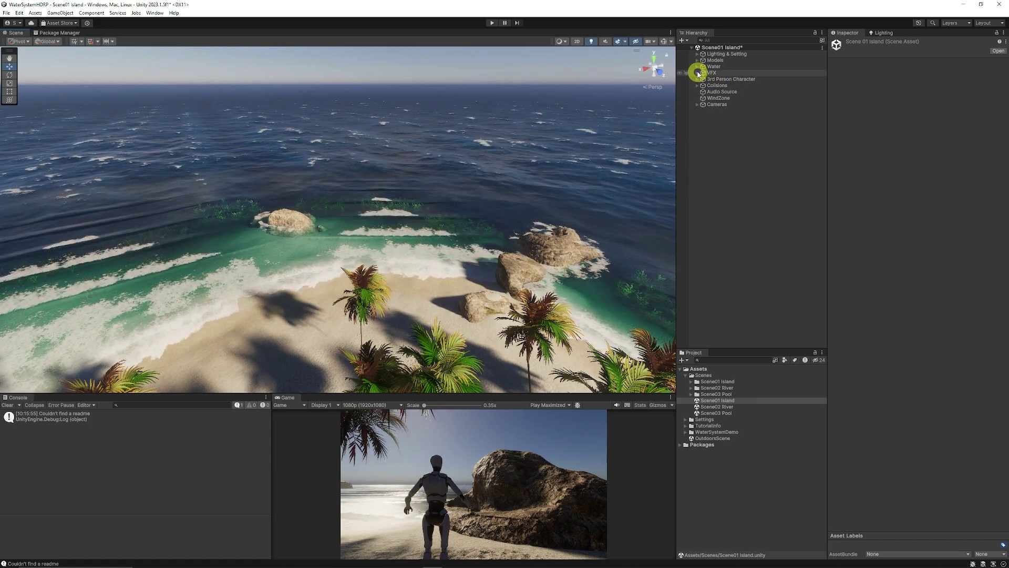
{"action": "left_click", "coordinate": [697, 73]}
{"action": "left_click", "coordinate": [723, 80]}
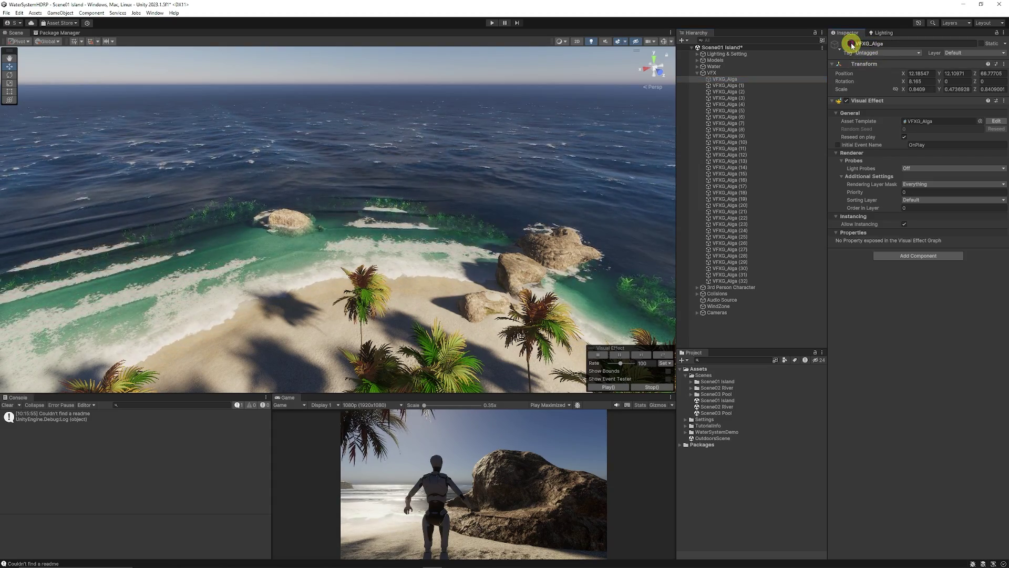
{"action": "left_click", "coordinate": [710, 73]}
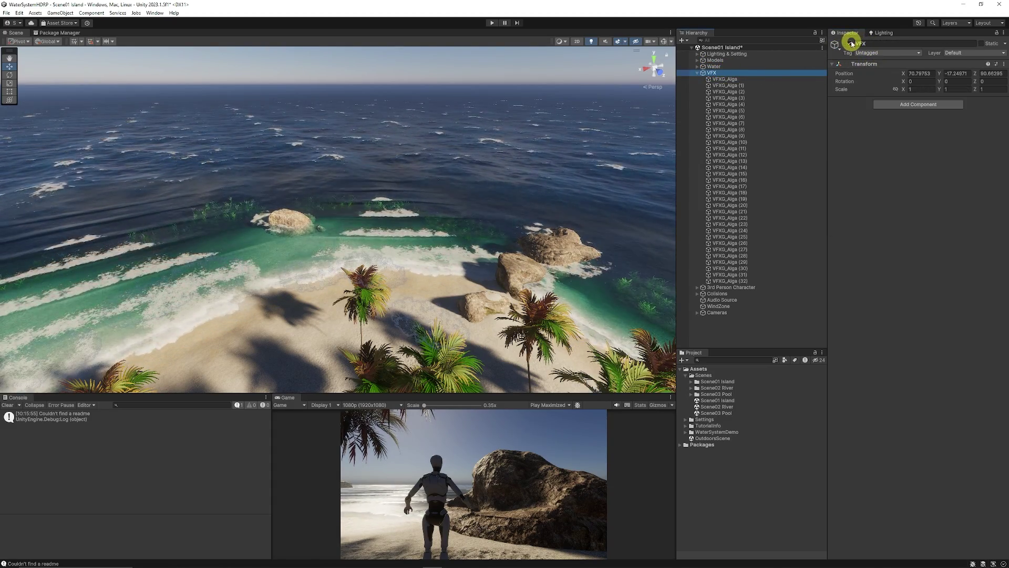
{"action": "left_click", "coordinate": [849, 44]}
{"action": "left_click", "coordinate": [848, 43]}
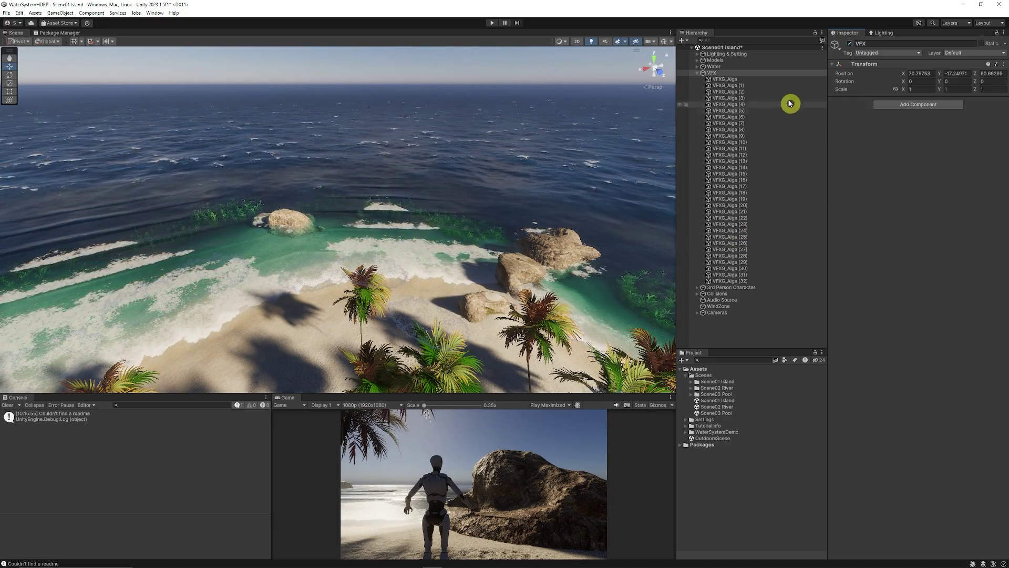
{"action": "left_click", "coordinate": [697, 73]}
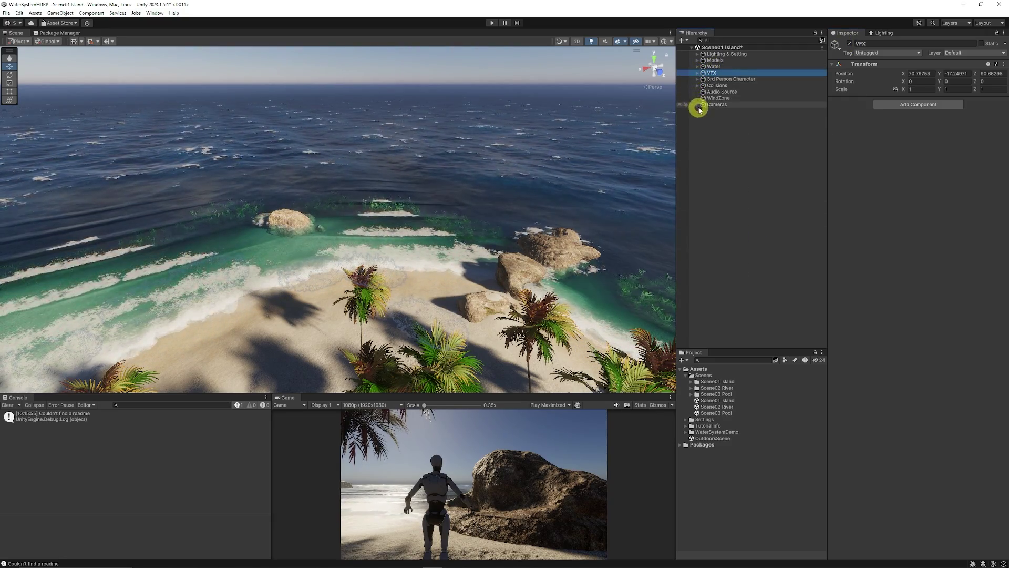
Expand the Water group and inspect Deformer, Rock Foam Generator and Beach Waves
{"action": "left_click", "coordinate": [698, 67]}
{"action": "left_click", "coordinate": [721, 79]}
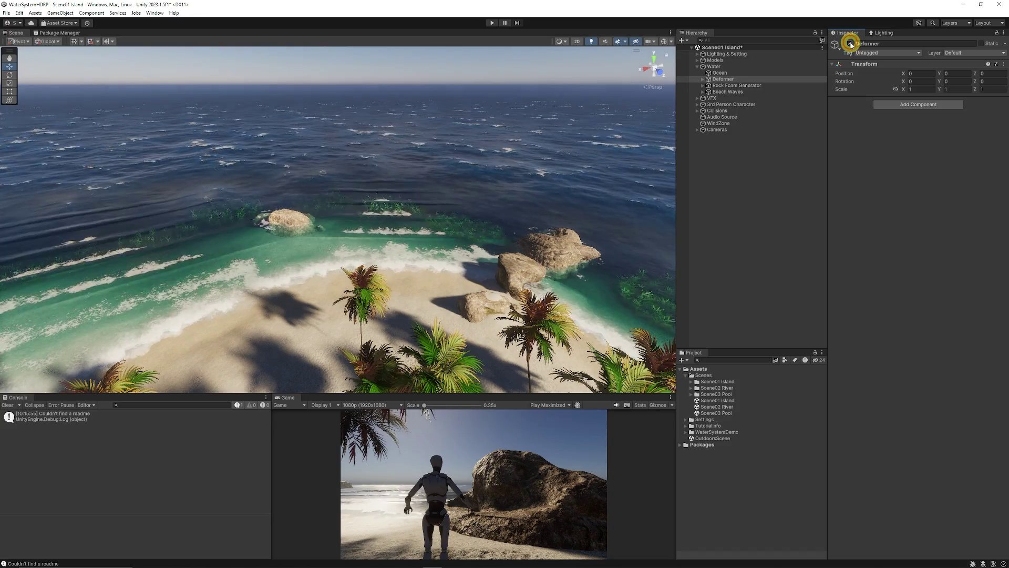
{"action": "left_click", "coordinate": [755, 87]}
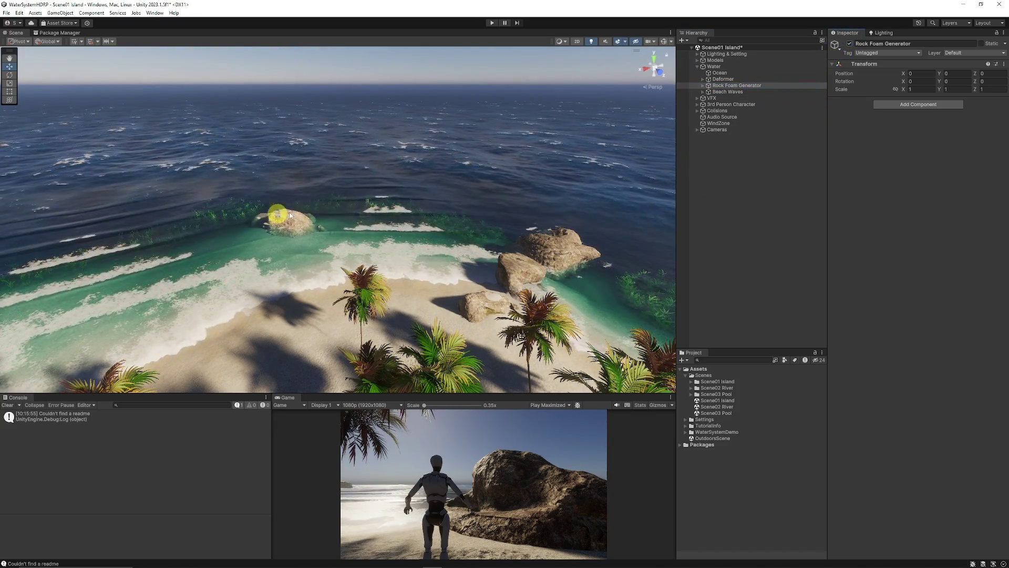
{"action": "left_click", "coordinate": [742, 91]}
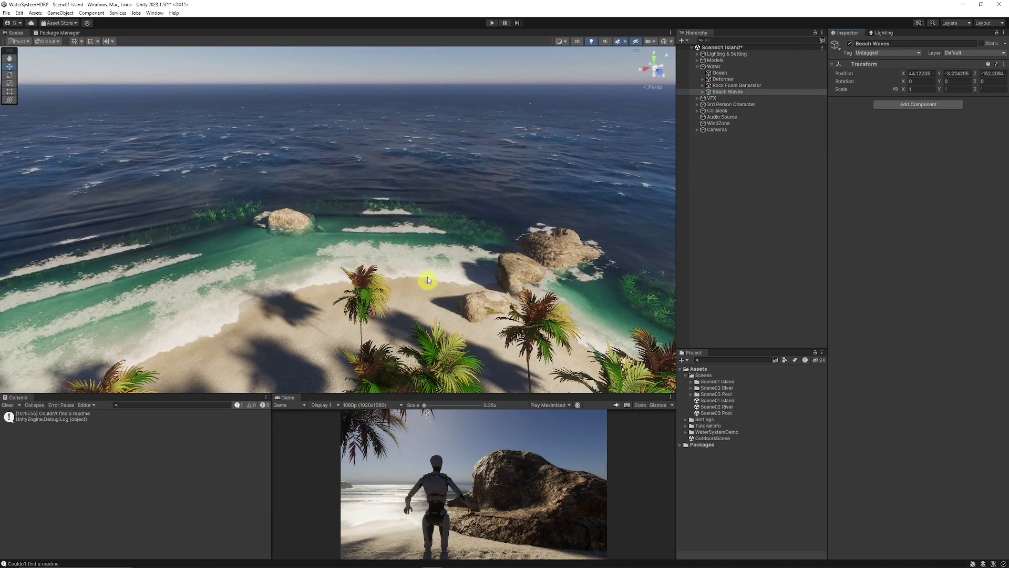
{"action": "middle_click_drag", "start_coordinate": [432, 263], "coordinate": [445, 305]}
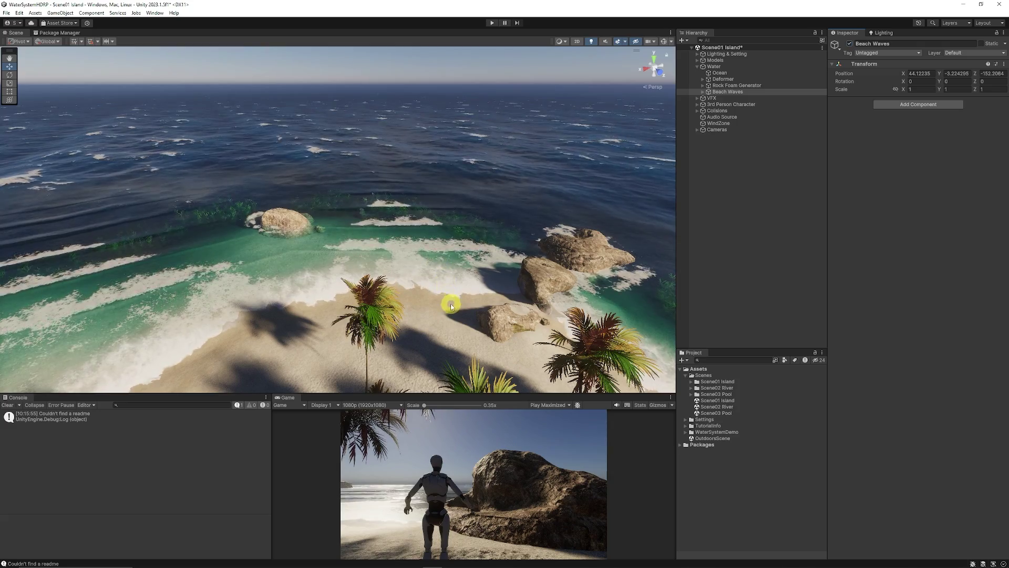
{"action": "scroll", "coordinate": [451, 305], "scroll_direction": "up", "scroll_amount": 2}
Select Ocean and collapse its General, Deformation and Appearance foldouts, leaving Simulation and Foam
{"action": "left_click", "coordinate": [719, 73]}
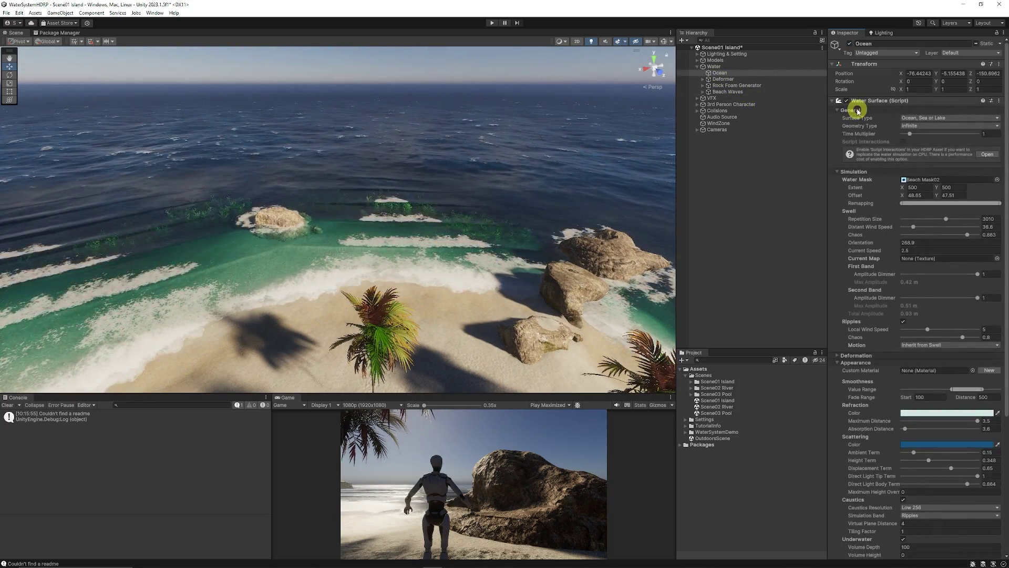
{"action": "left_click", "coordinate": [858, 111]}
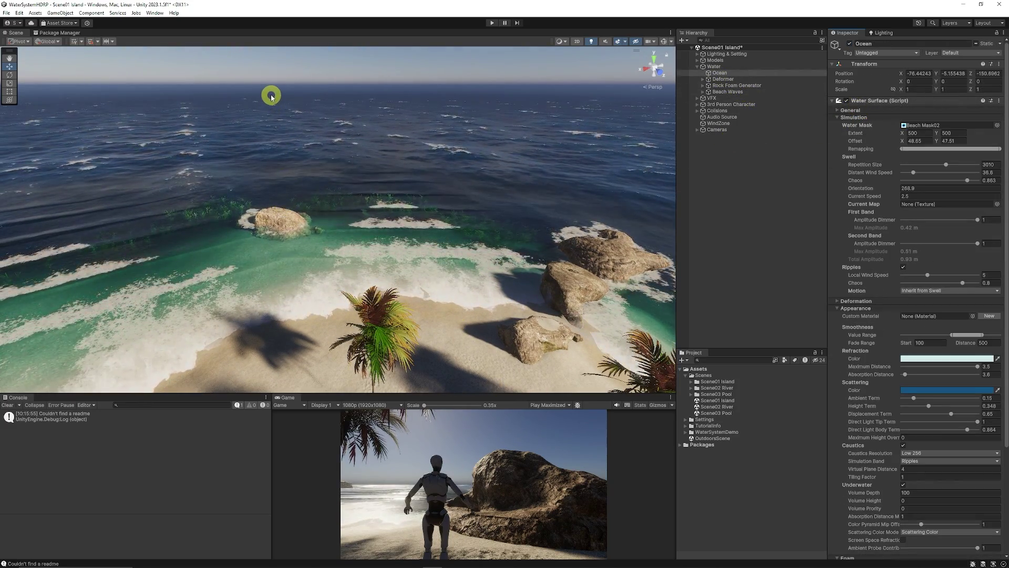
{"action": "middle_click_drag", "start_coordinate": [323, 97], "coordinate": [385, 217]}
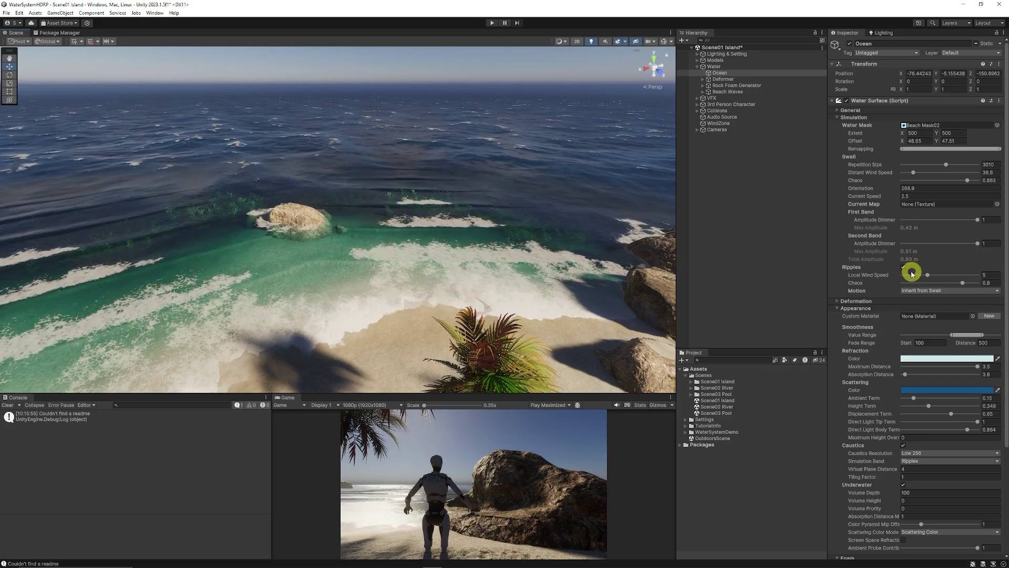
{"action": "scroll", "coordinate": [912, 274], "scroll_direction": "down", "scroll_amount": 1}
{"action": "scroll", "coordinate": [906, 215], "scroll_direction": "down", "scroll_amount": 3}
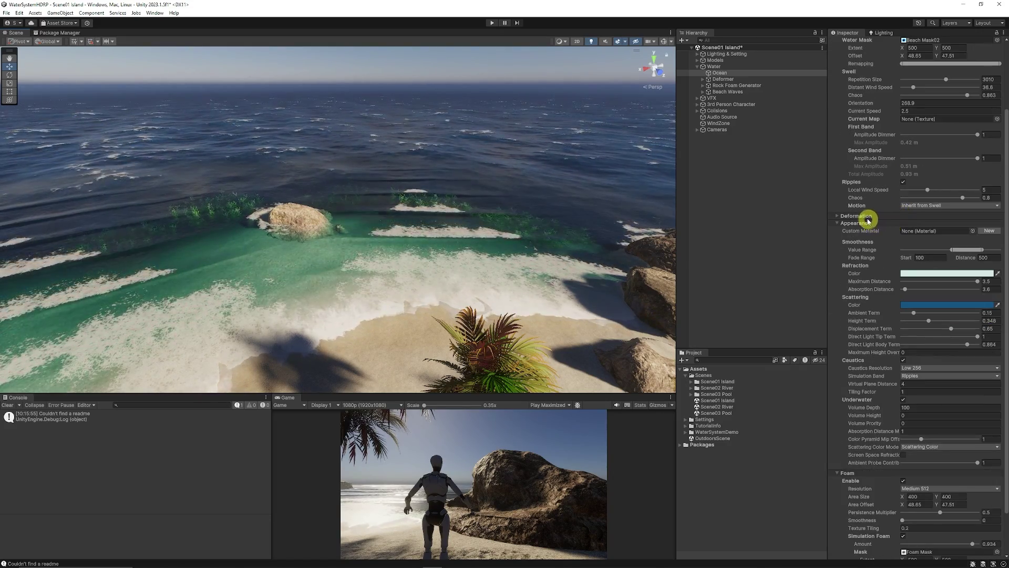
{"action": "left_click", "coordinate": [856, 216]}
{"action": "left_click", "coordinate": [867, 217]}
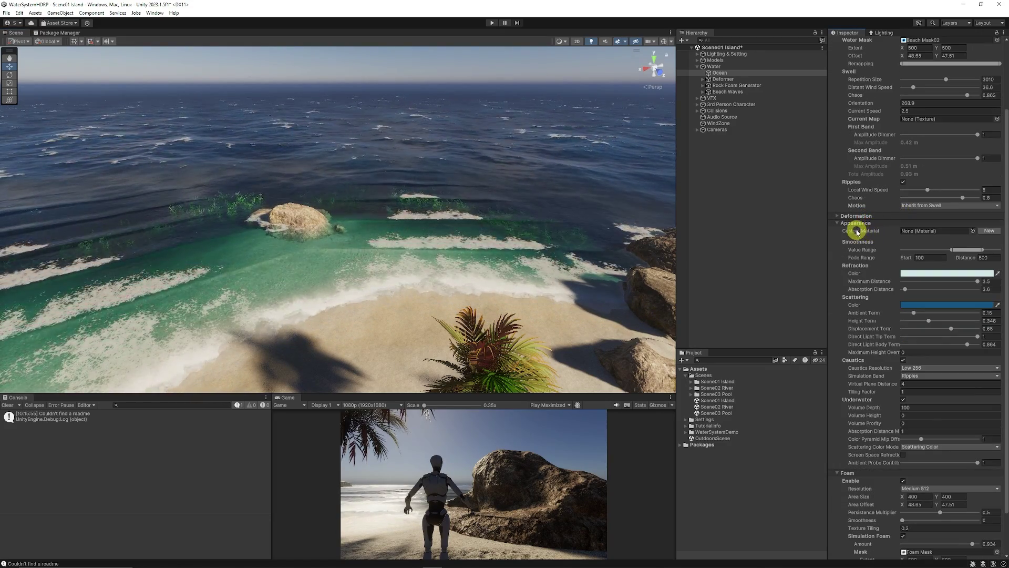
{"action": "scroll", "coordinate": [885, 267], "scroll_direction": "down", "scroll_amount": 2}
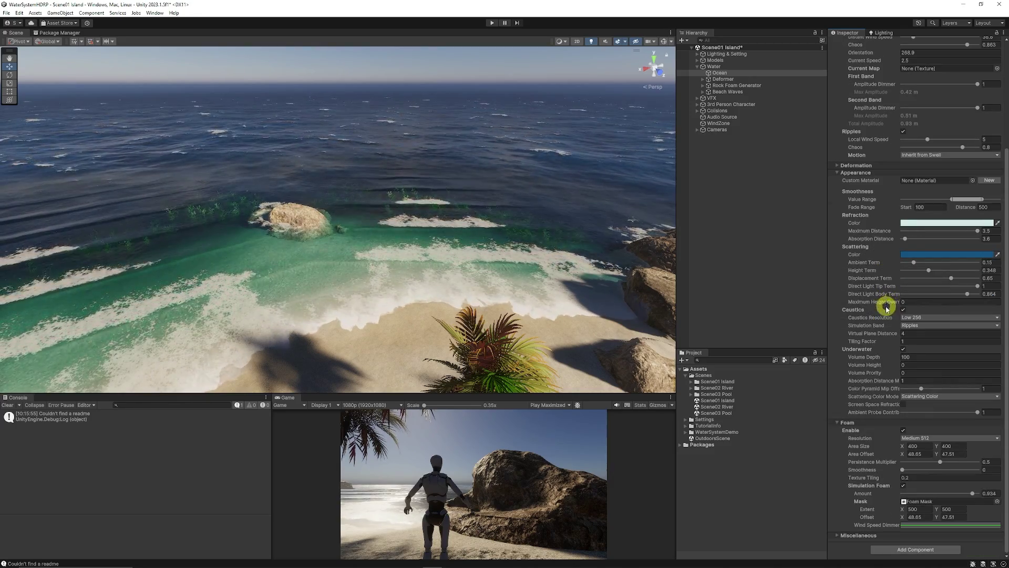
{"action": "left_click", "coordinate": [904, 430]}
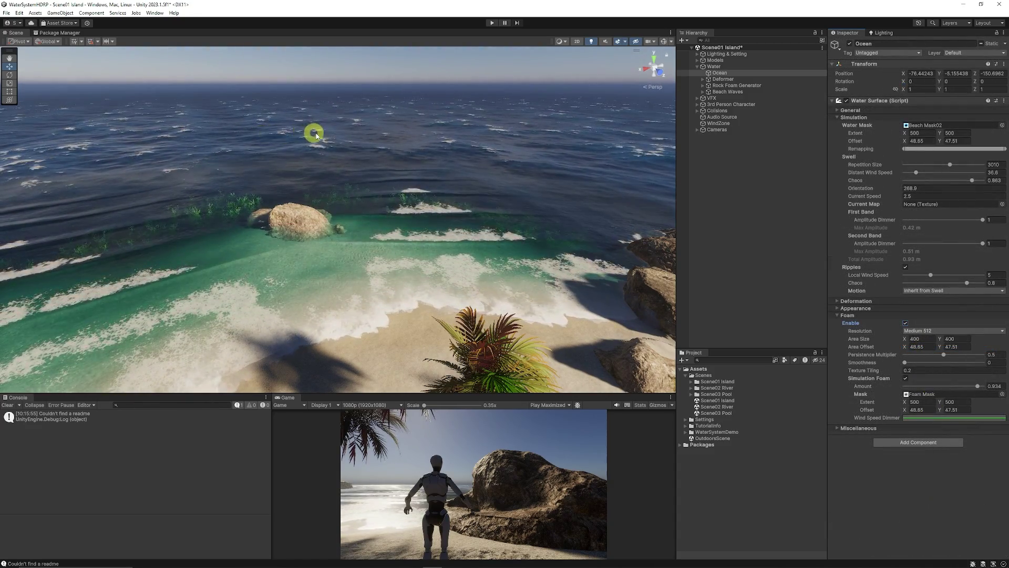
Fly the Scene view beneath the island's ocean and look up toward the water surface
{"action": "scroll", "coordinate": [440, 185], "scroll_direction": "up", "scroll_amount": 10}
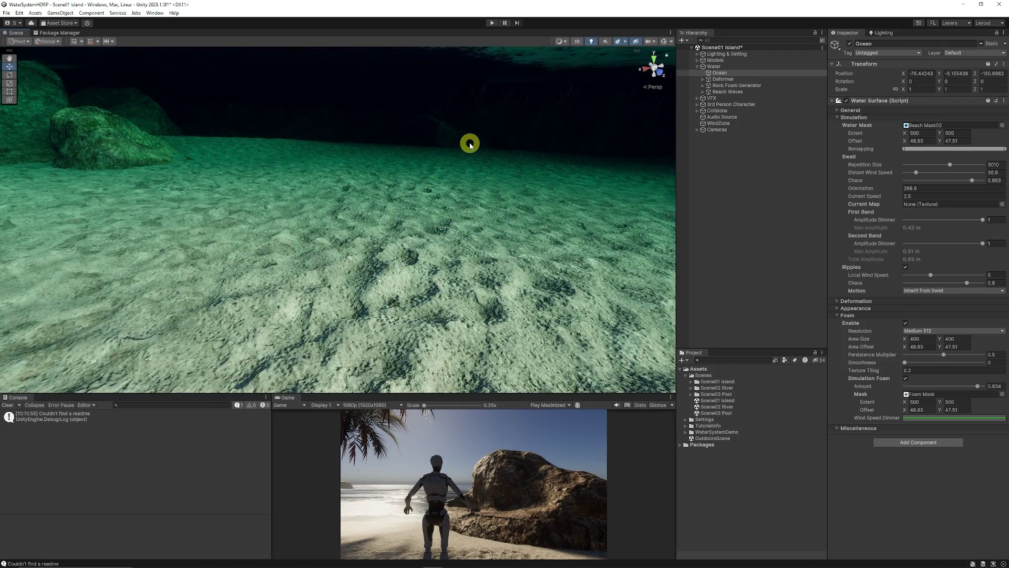
{"action": "middle_click_drag", "start_coordinate": [484, 120], "coordinate": [428, 260]}
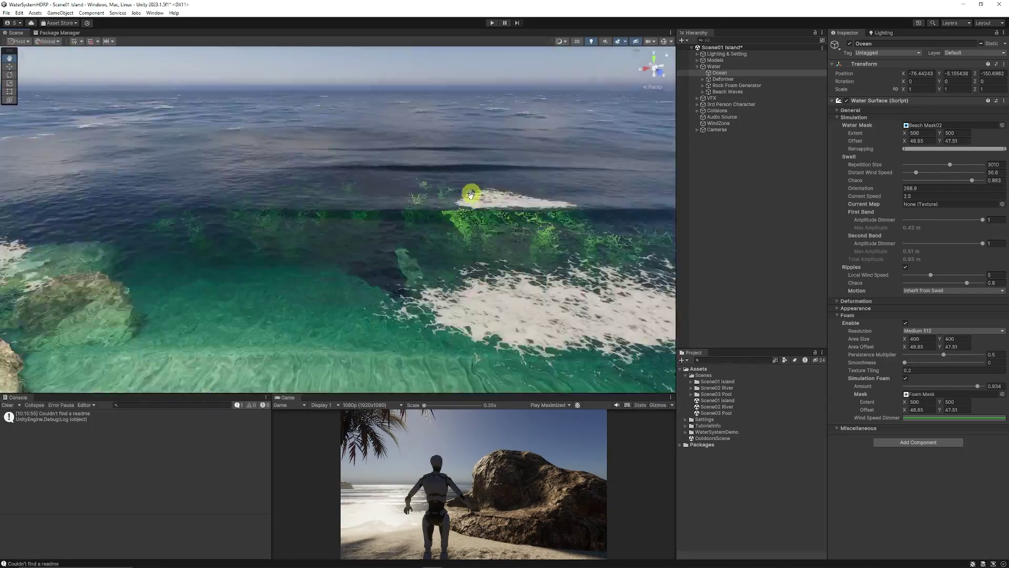
{"action": "scroll", "coordinate": [398, 122], "scroll_direction": "up", "scroll_amount": 3}
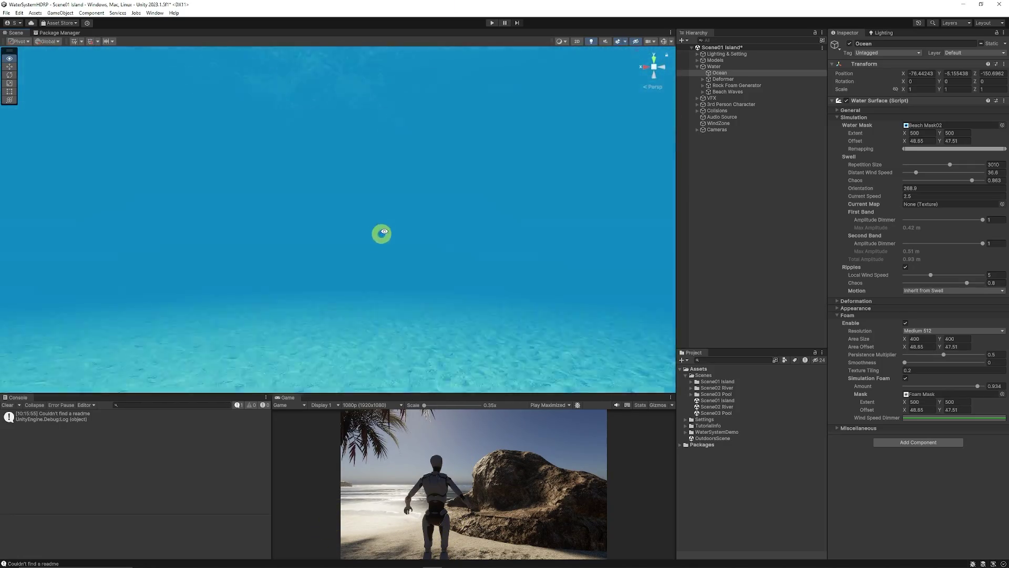
{"action": "right_click_drag", "start_coordinate": [383, 232], "coordinate": [379, 212]}
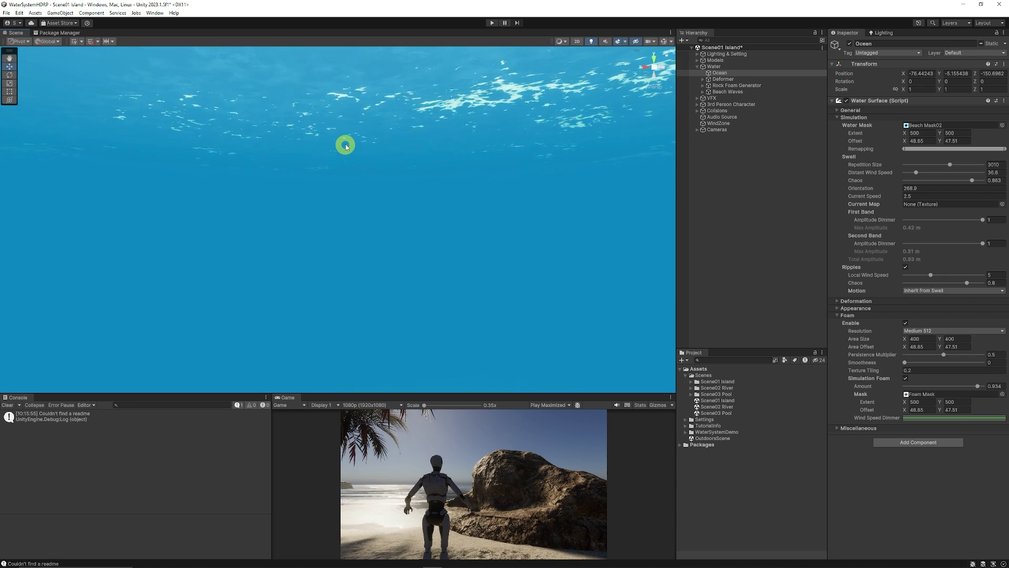
{"action": "right_click_drag", "start_coordinate": [386, 149], "coordinate": [399, 257]}
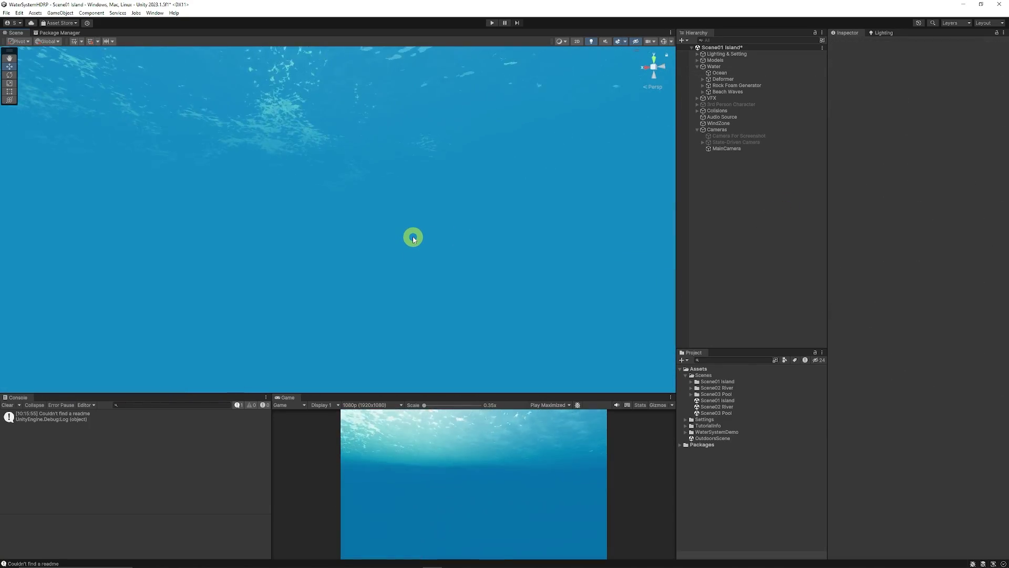
{"action": "right_click_drag", "start_coordinate": [413, 238], "coordinate": [514, 19]}
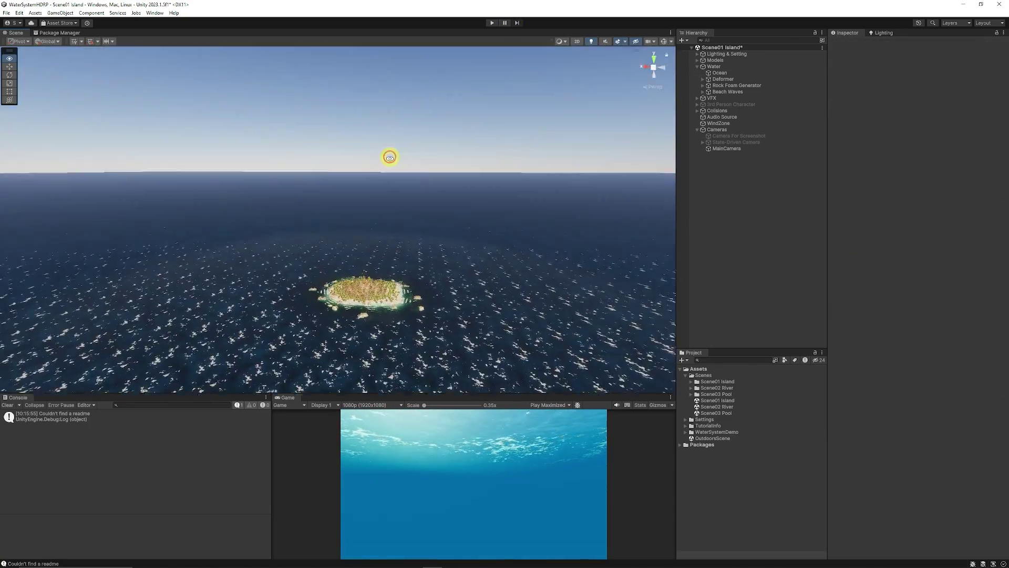